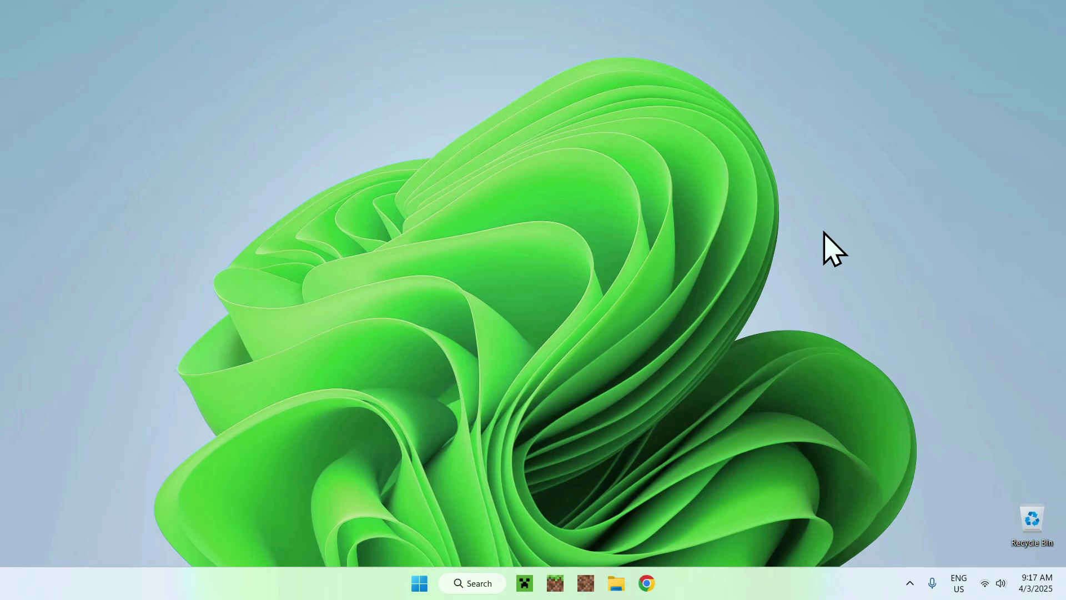
- Open Chrome, search Google for "Modrinth" and open the Modrinth website
{"action": "left_click", "coordinate": [648, 583]}
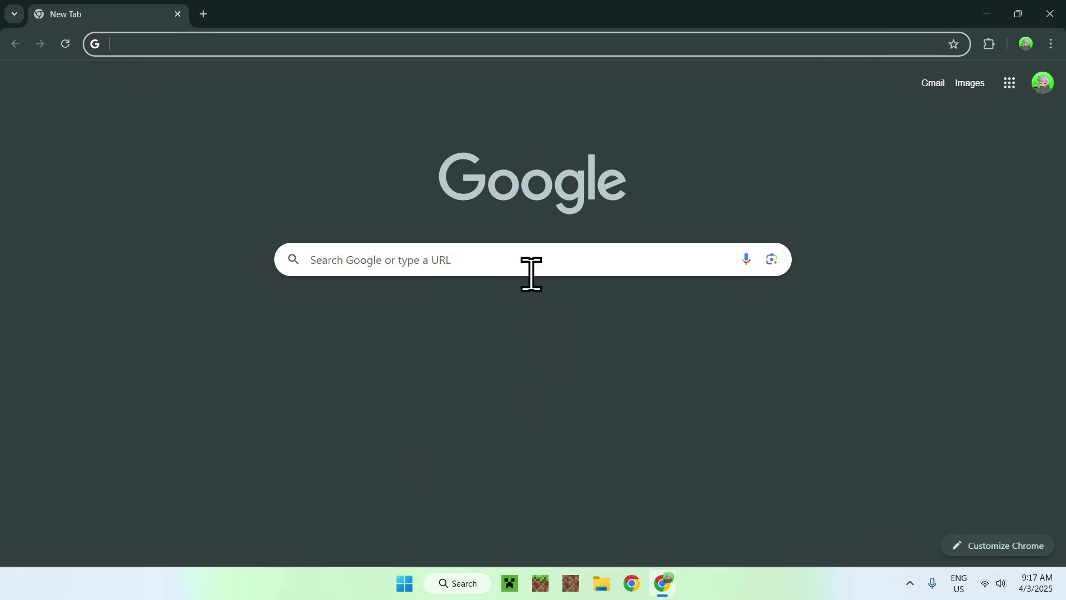
{"action": "left_click", "coordinate": [500, 261]}
{"action": "type", "text": "Modrinth"}
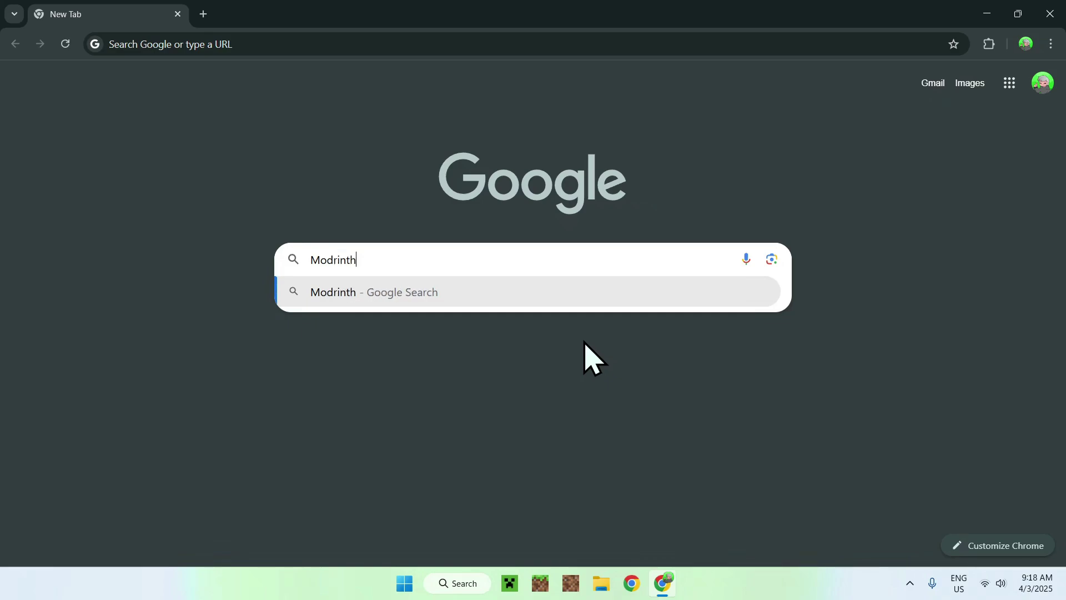
{"action": "key", "text": "Return"}
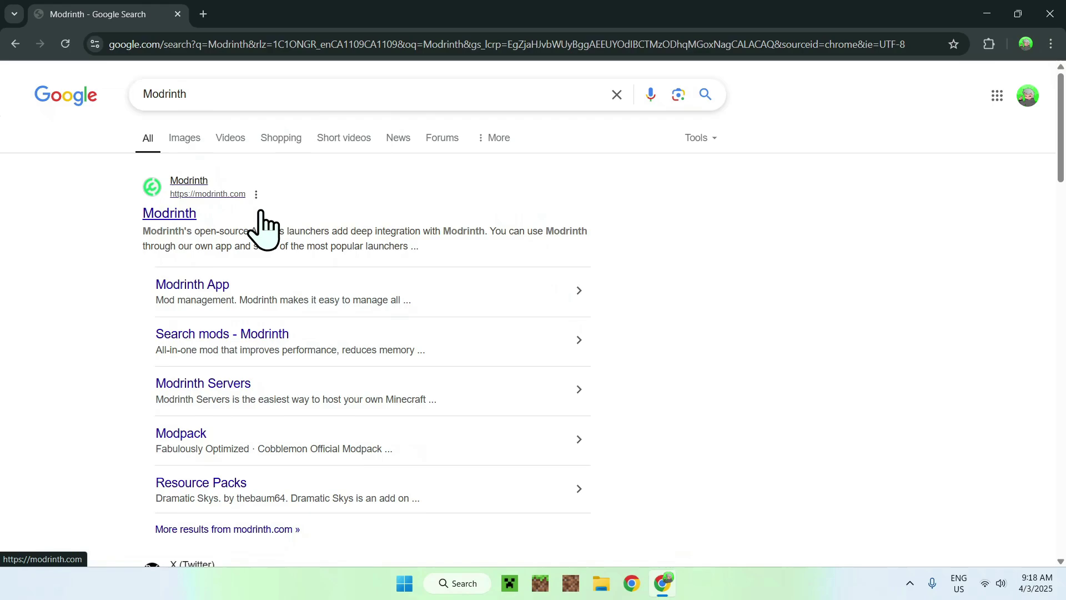
{"action": "left_click", "coordinate": [171, 215]}
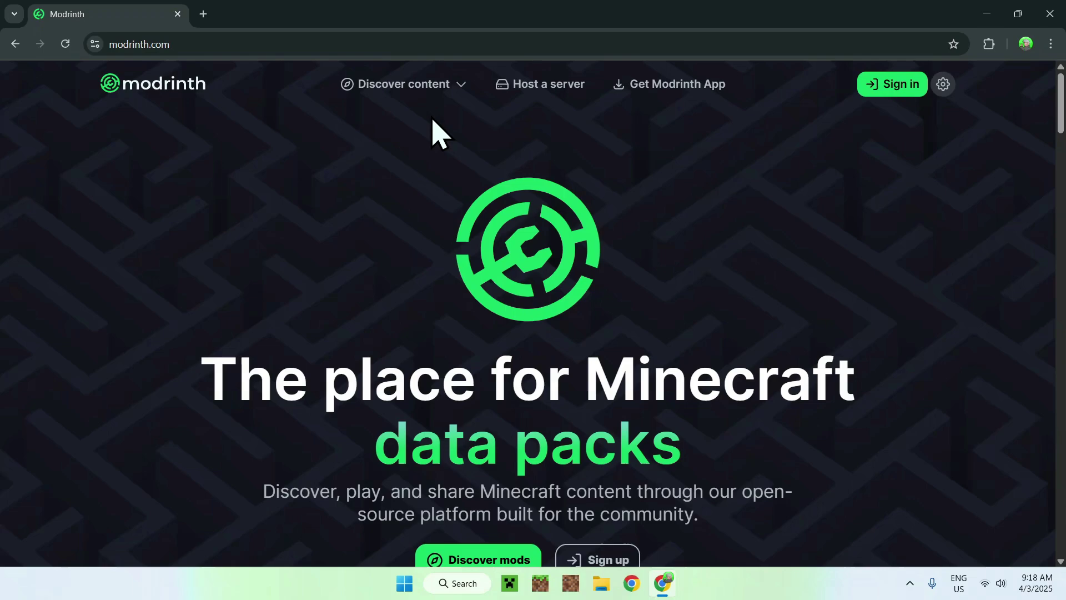
- Search Modrinth's mods for "3D Skin Layers" and open that mod's page
{"action": "left_click", "coordinate": [395, 89]}
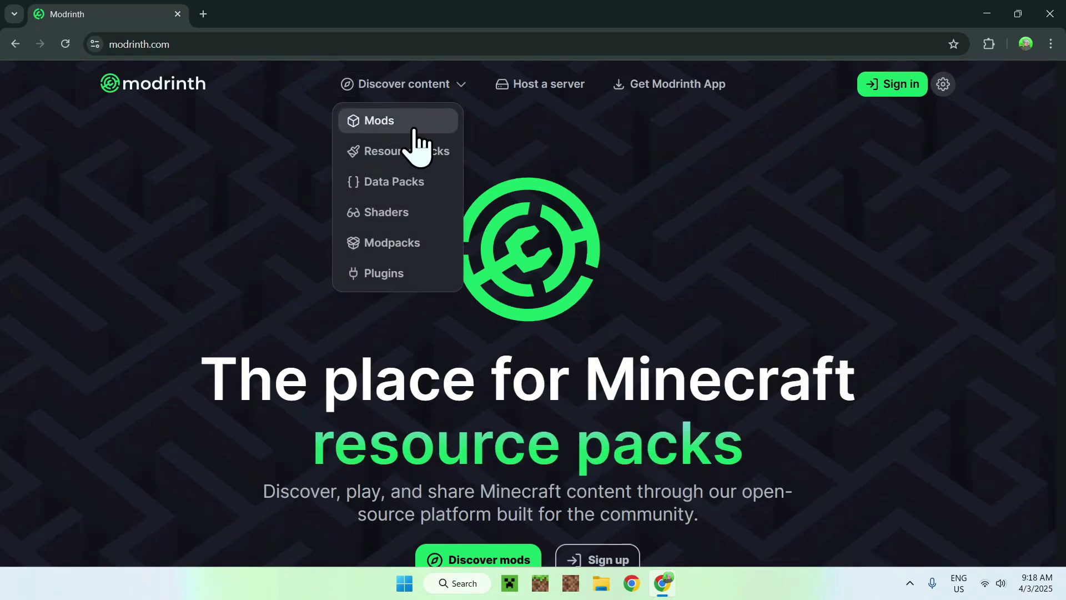
{"action": "left_click", "coordinate": [416, 123]}
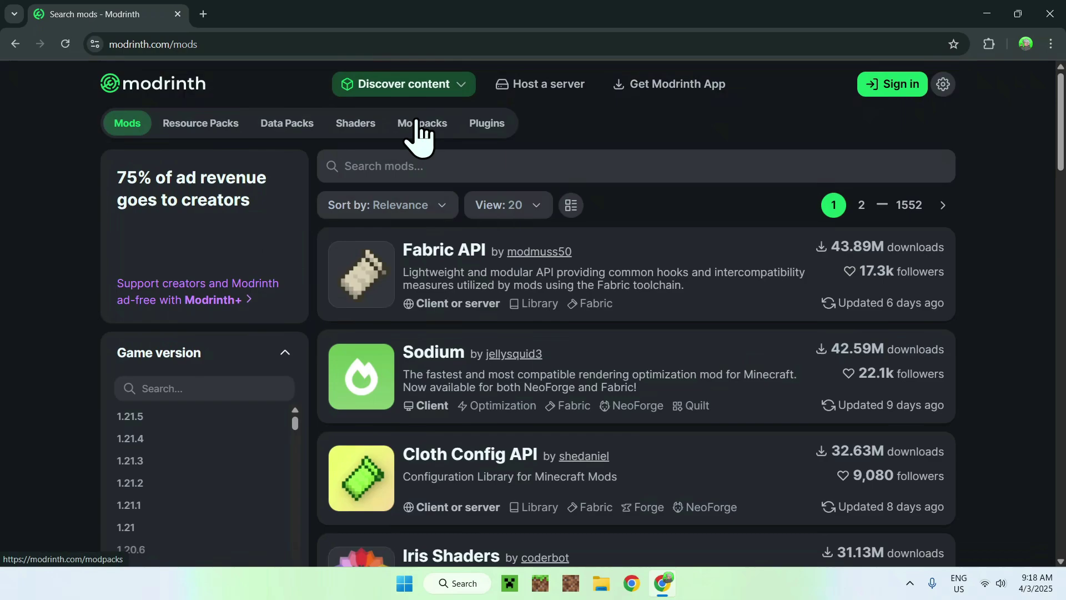
{"action": "left_click", "coordinate": [497, 165]}
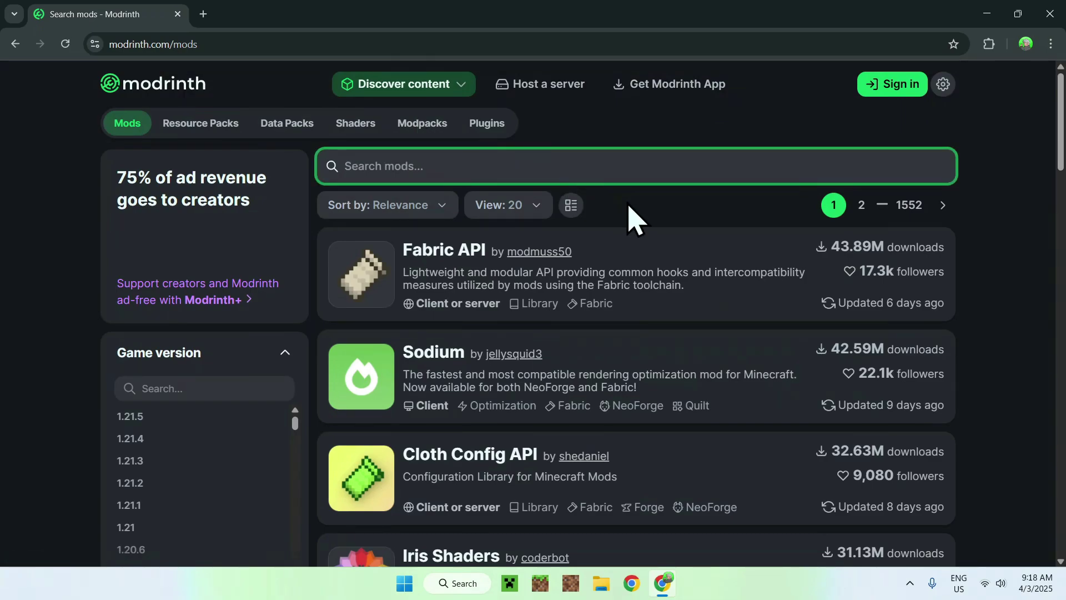
{"action": "type", "text": "3D"}
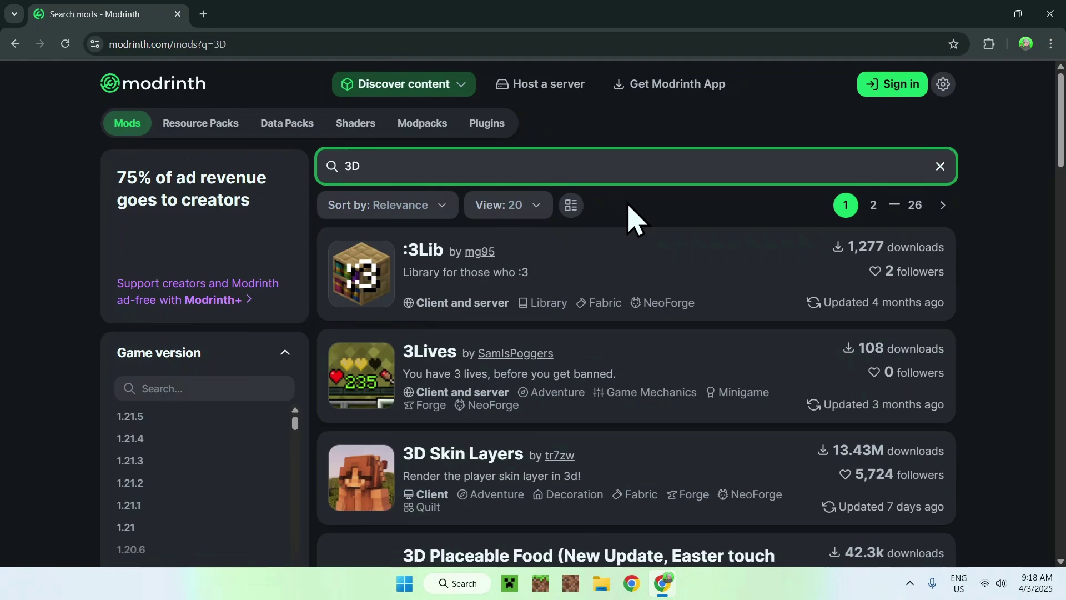
{"action": "type", "text": " Skin Layers"}
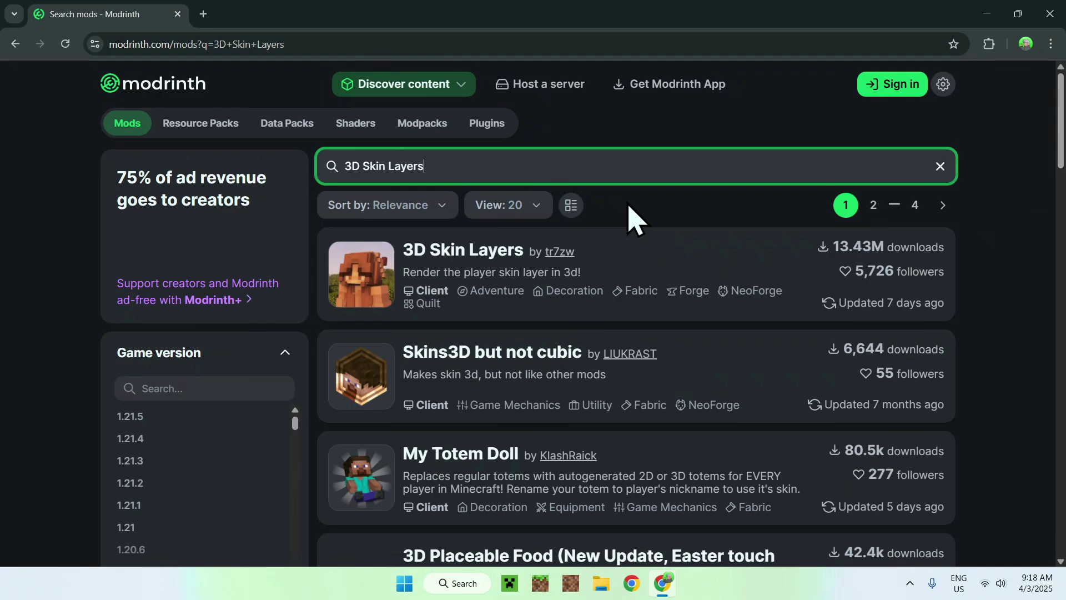
{"action": "left_click", "coordinate": [457, 258]}
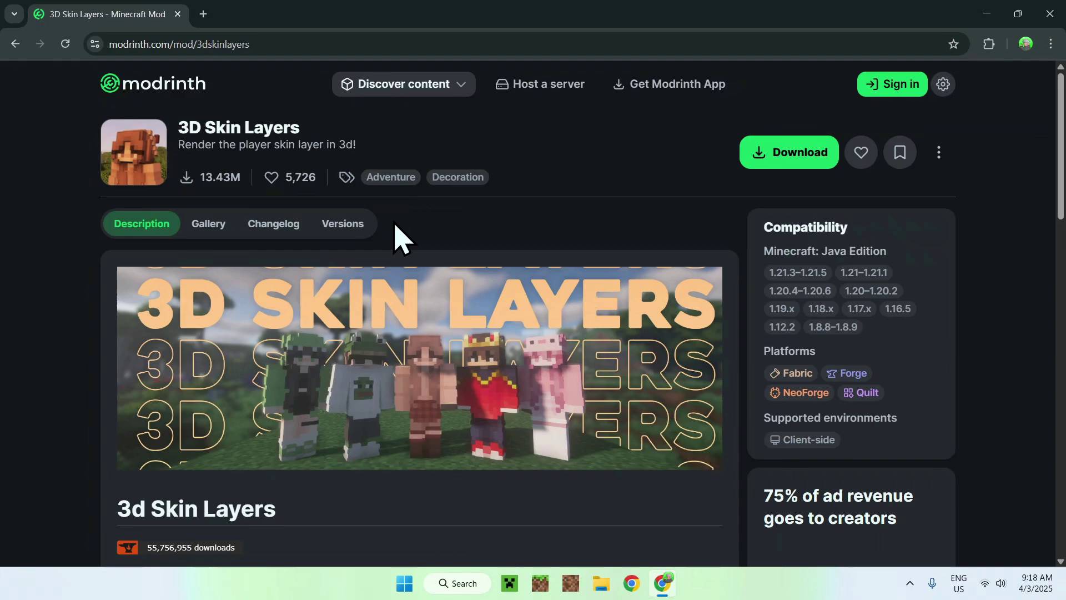
- Filter the 3D Skin Layers versions to game version 1.21.5 and download the Fabric build of 1.7.5
{"action": "left_click", "coordinate": [336, 225]}
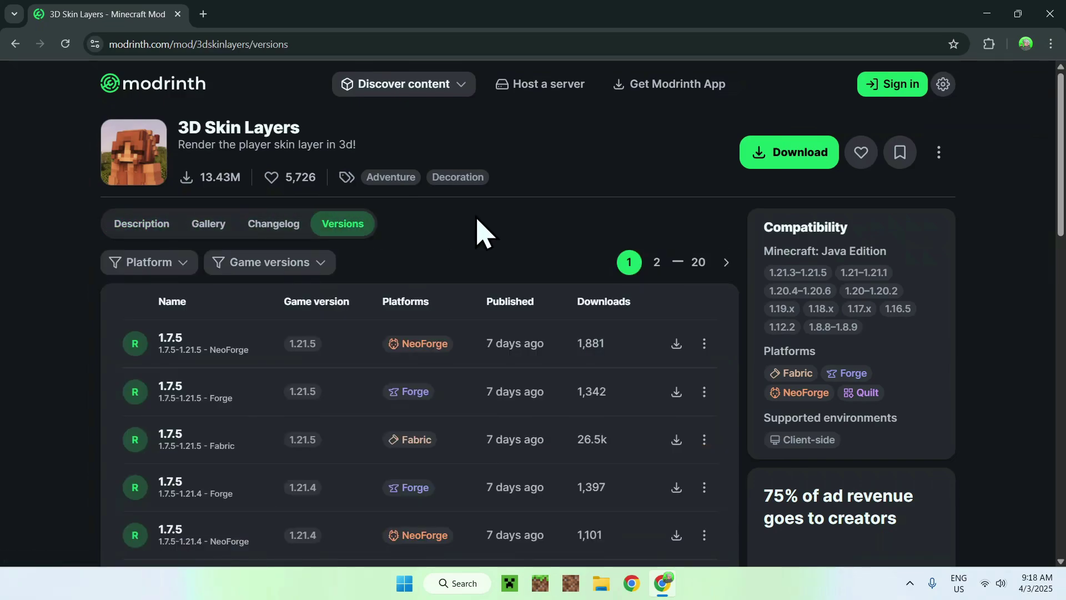
{"action": "left_click", "coordinate": [307, 267]}
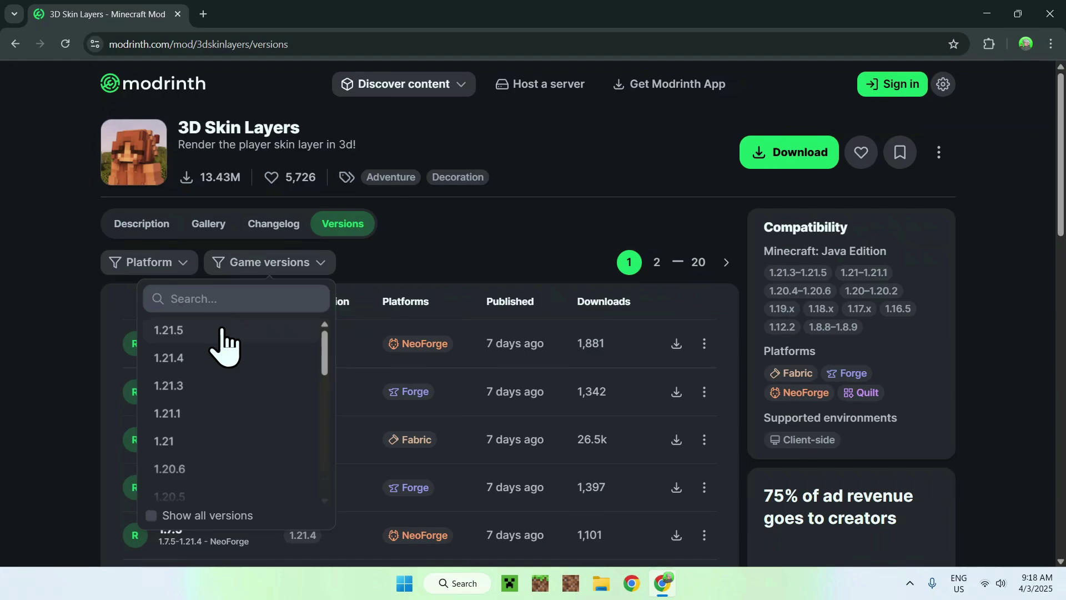
{"action": "left_click", "coordinate": [245, 332]}
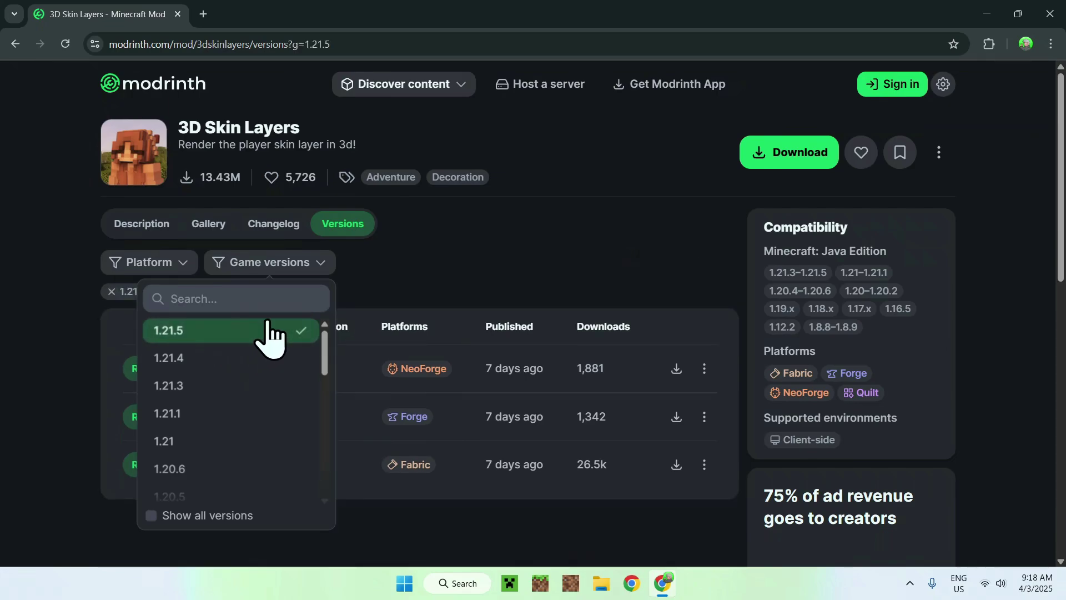
{"action": "left_click", "coordinate": [441, 270]}
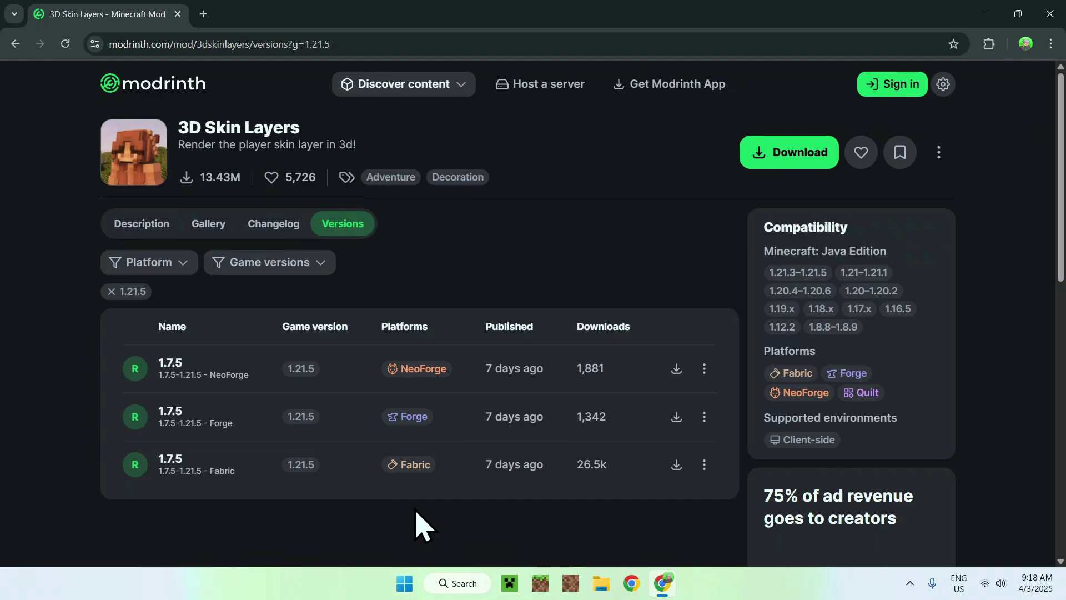
{"action": "left_click", "coordinate": [676, 464]}
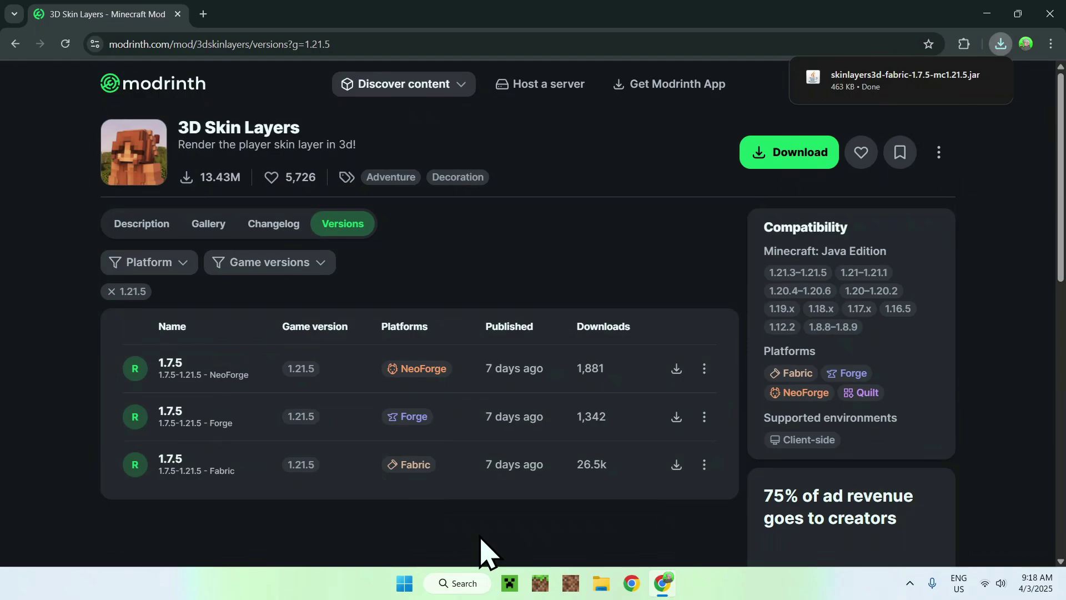
- Open the details of the 1.7.5 Fabric version and go to its required Fabric API dependency
{"action": "left_click", "coordinate": [166, 462]}
{"action": "scroll", "coordinate": [83, 461], "scroll_direction": "down", "scroll_amount": 7}
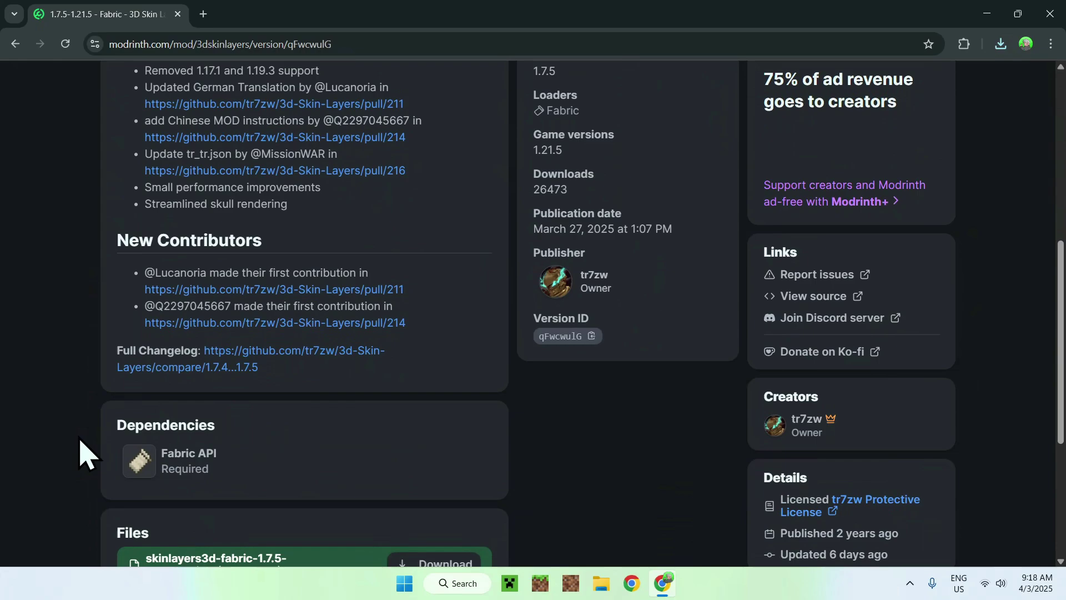
{"action": "scroll", "coordinate": [67, 457], "scroll_direction": "down", "scroll_amount": 2}
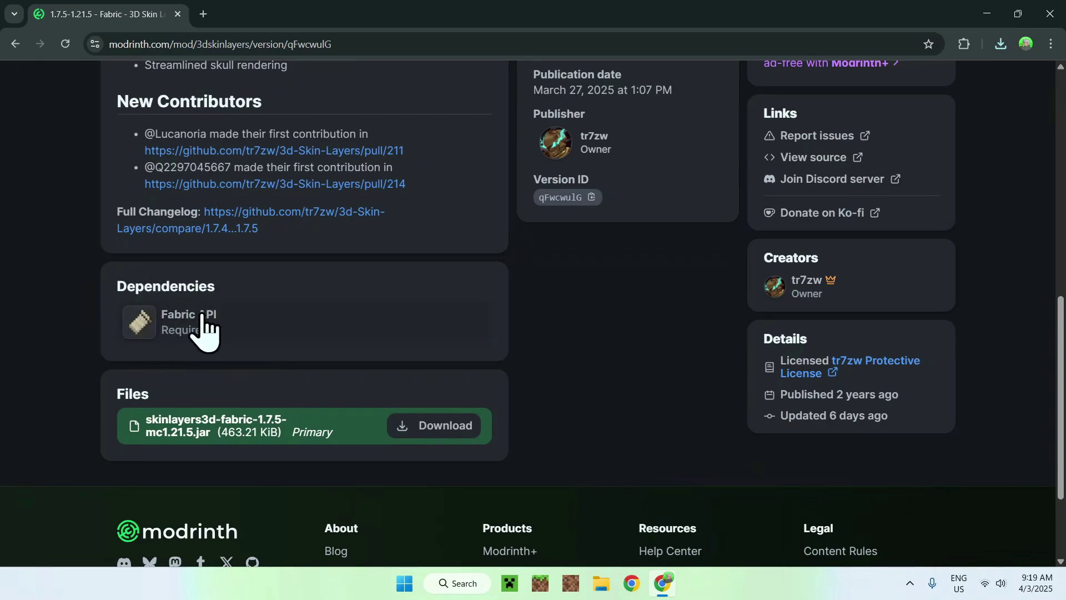
{"action": "left_click", "coordinate": [264, 329]}
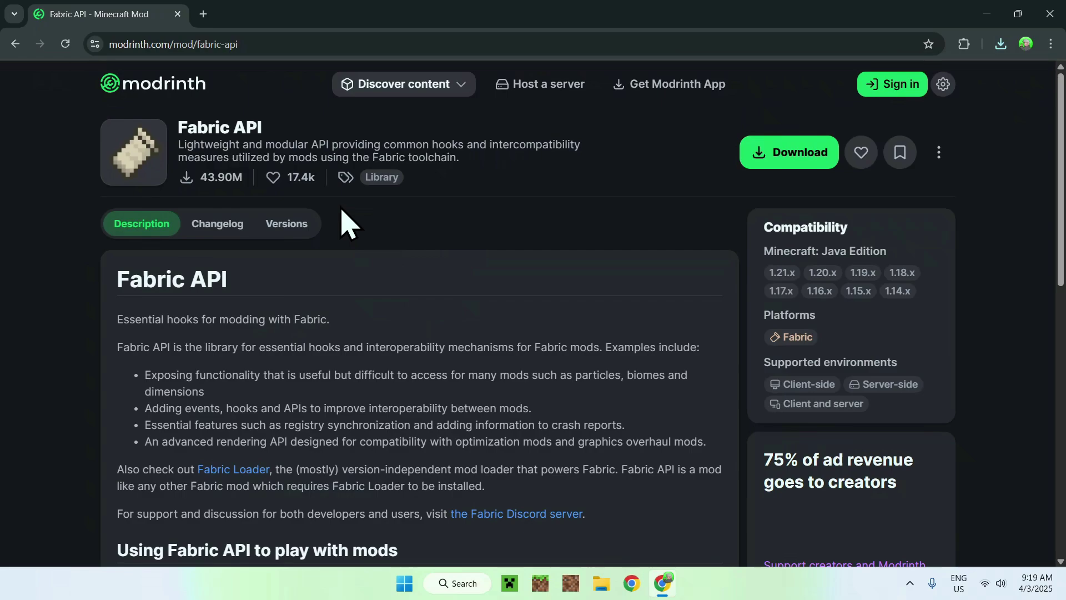
- Filter the Fabric API versions to game version 1.21.5 and download release 0.119.6+1.21.5
{"action": "left_click", "coordinate": [288, 227]}
{"action": "left_click", "coordinate": [167, 262]}
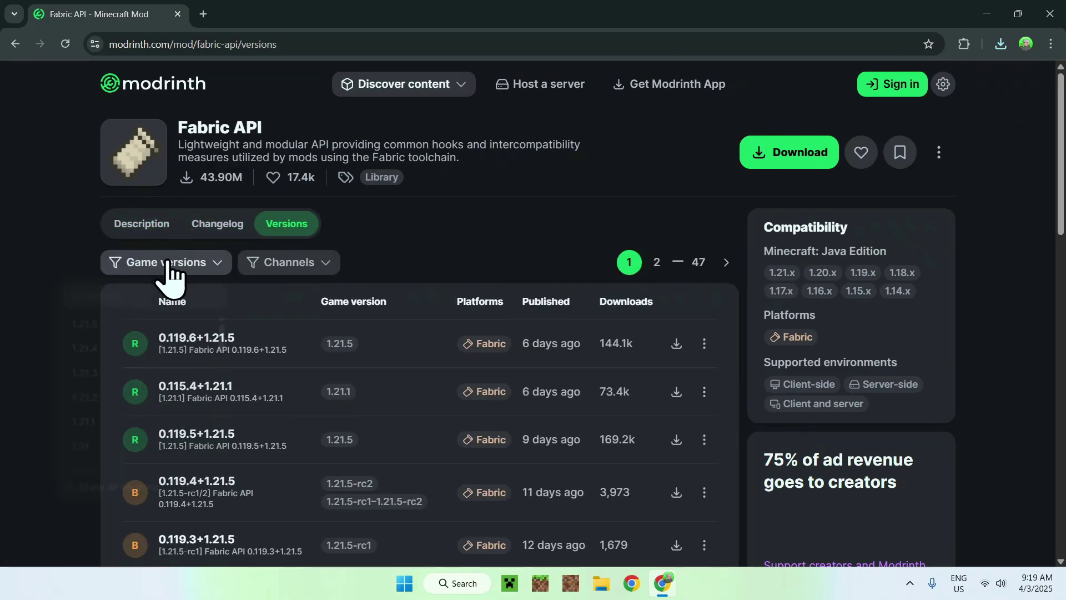
{"action": "left_click", "coordinate": [154, 330]}
{"action": "left_click", "coordinate": [454, 261]}
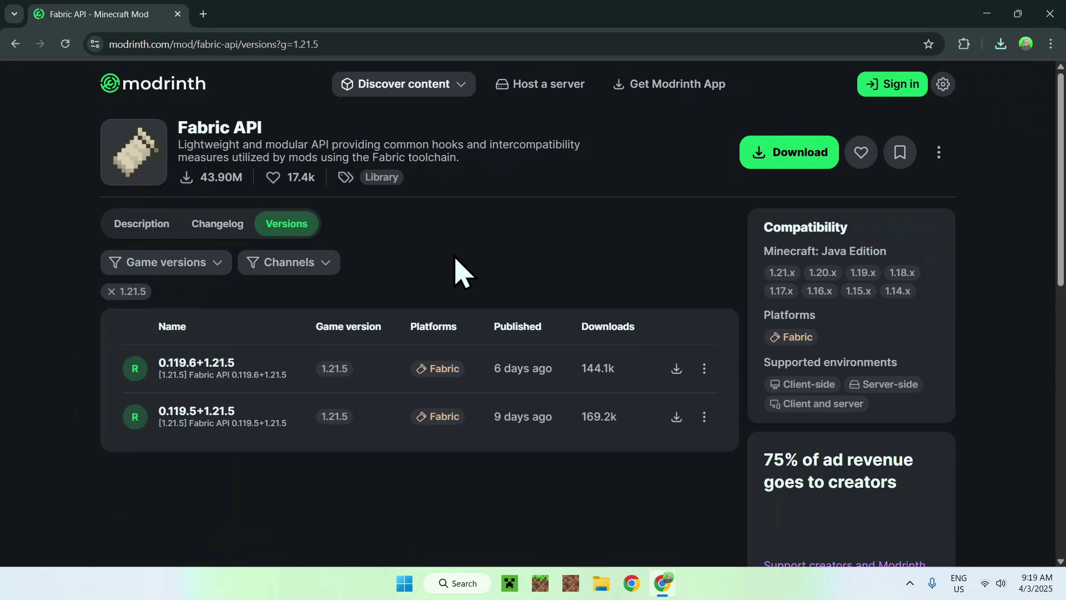
{"action": "left_click", "coordinate": [676, 369]}
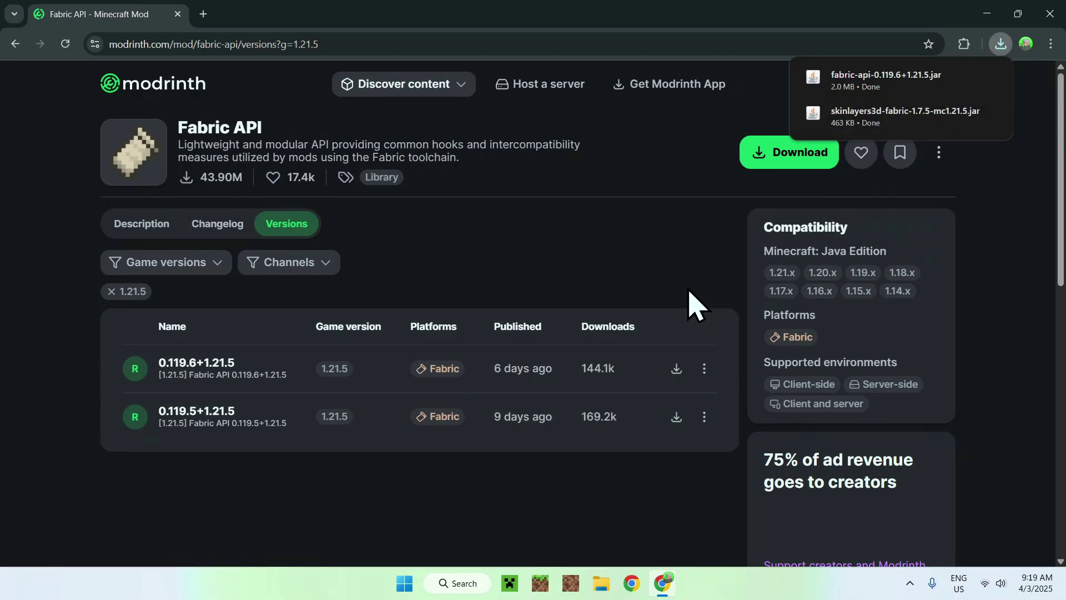
- Search Google for "Fabric Minecraft" in a new browser tab and open the fabricmc.net site
{"action": "left_click", "coordinate": [203, 14]}
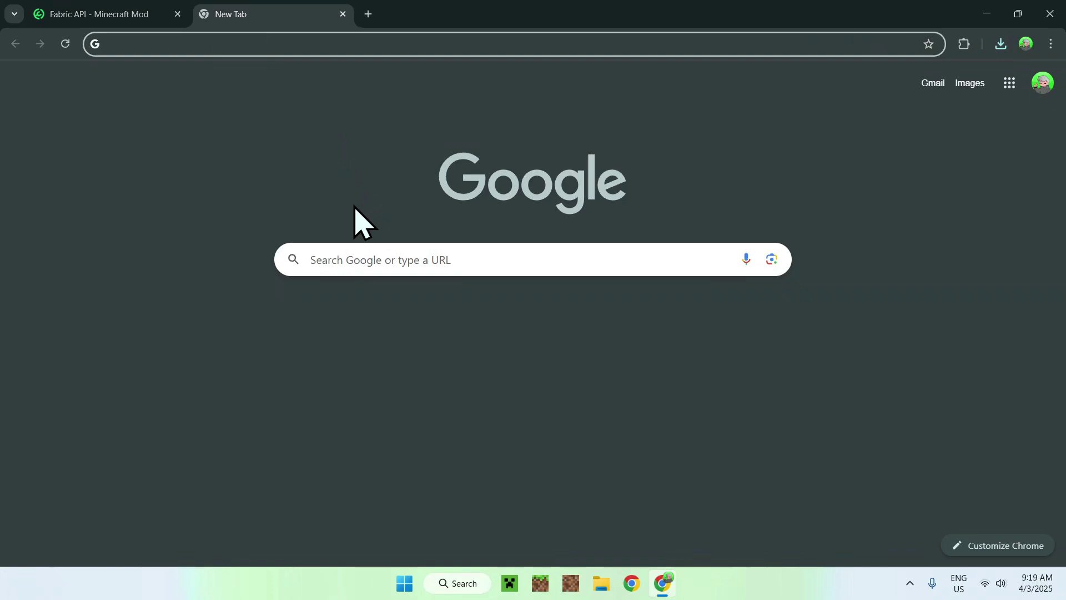
{"action": "left_click", "coordinate": [341, 258]}
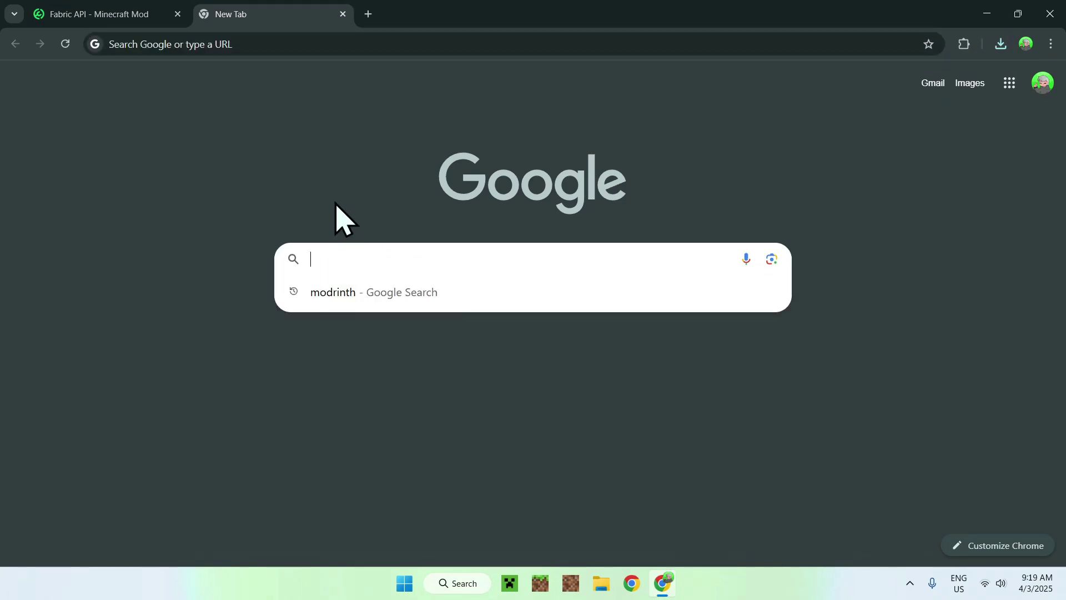
{"action": "type", "text": "Fabric"}
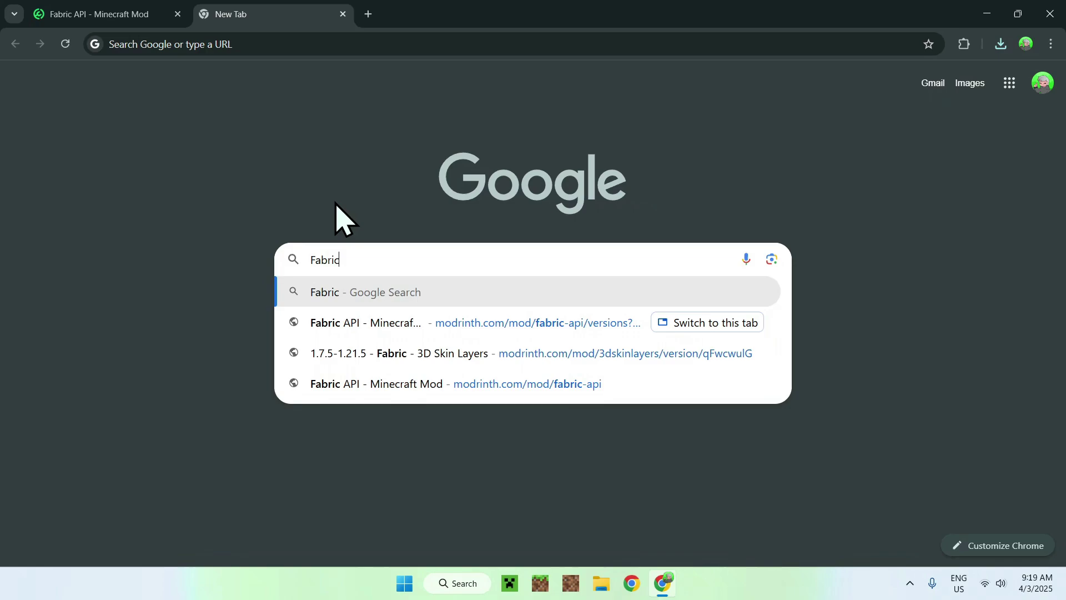
{"action": "type", "text": " Minecraft"}
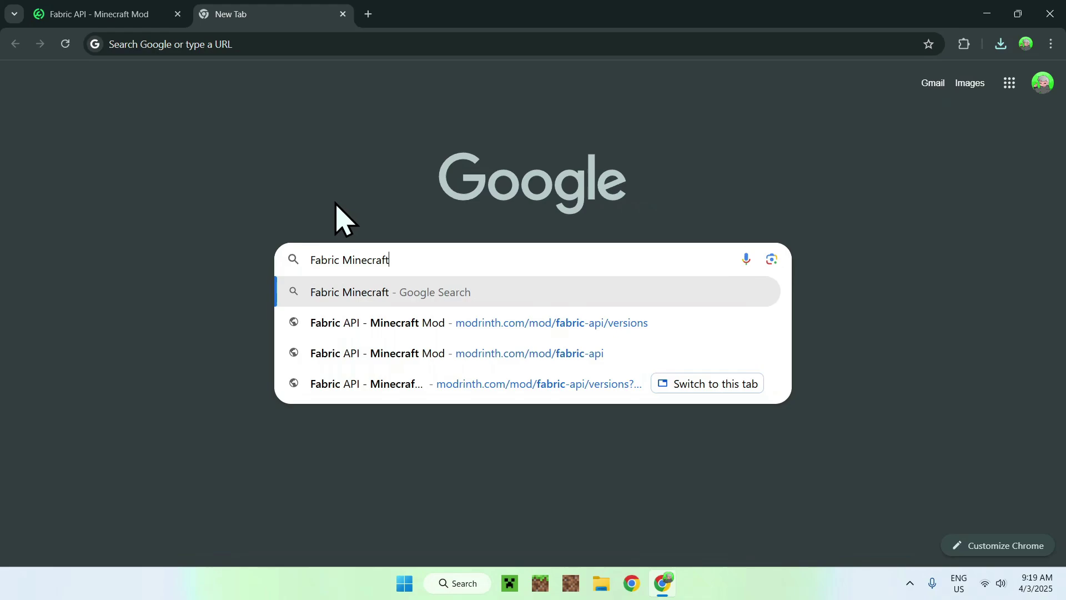
{"action": "key", "text": "Return"}
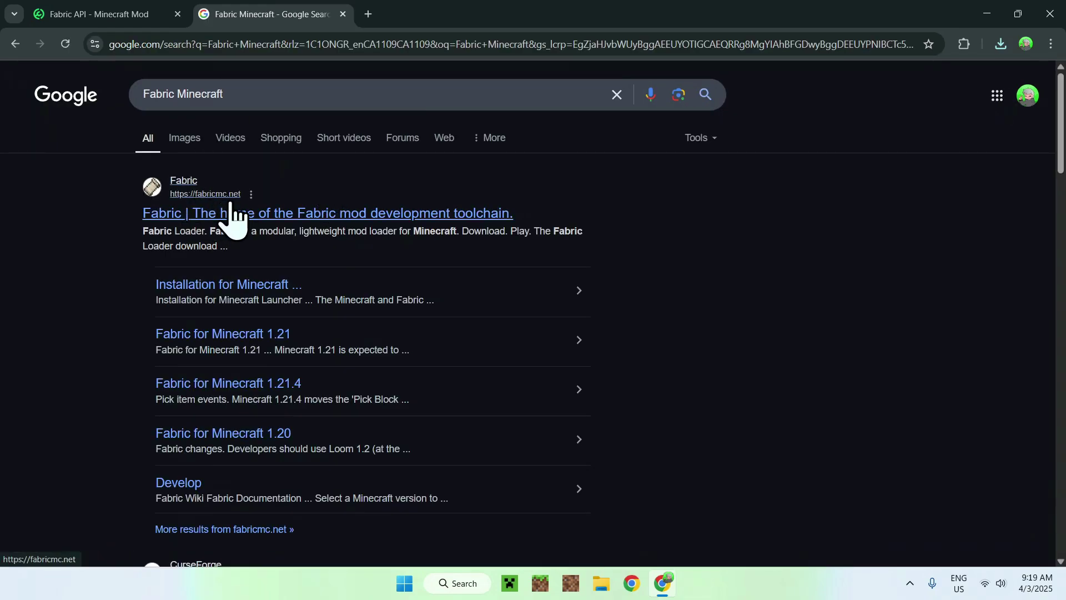
{"action": "left_click", "coordinate": [185, 216]}
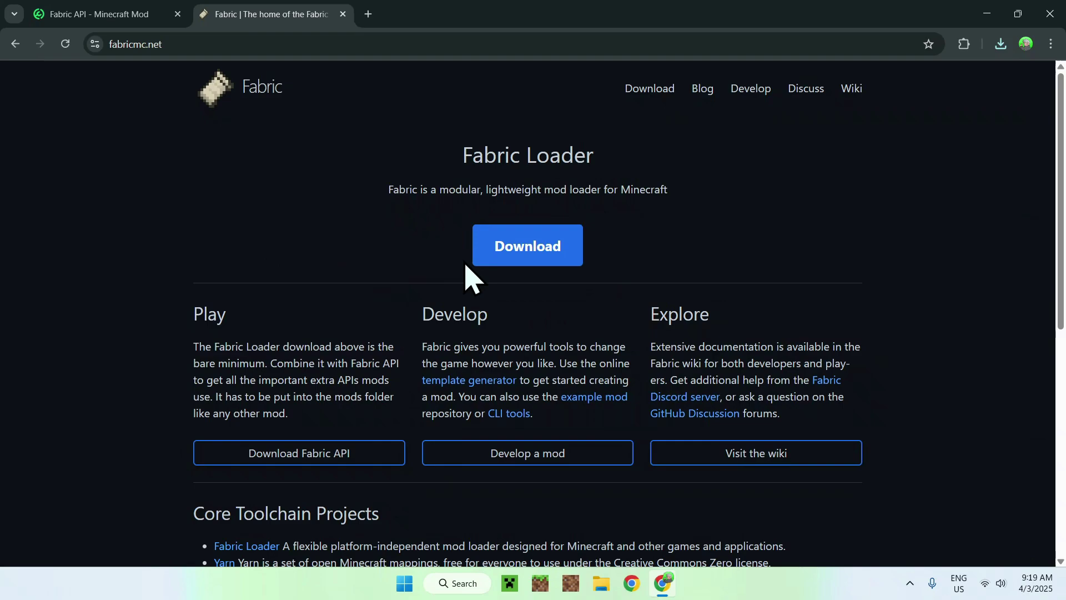
- Download the Fabric installer for Windows from the Fabric site and close the browser
{"action": "left_click", "coordinate": [519, 257]}
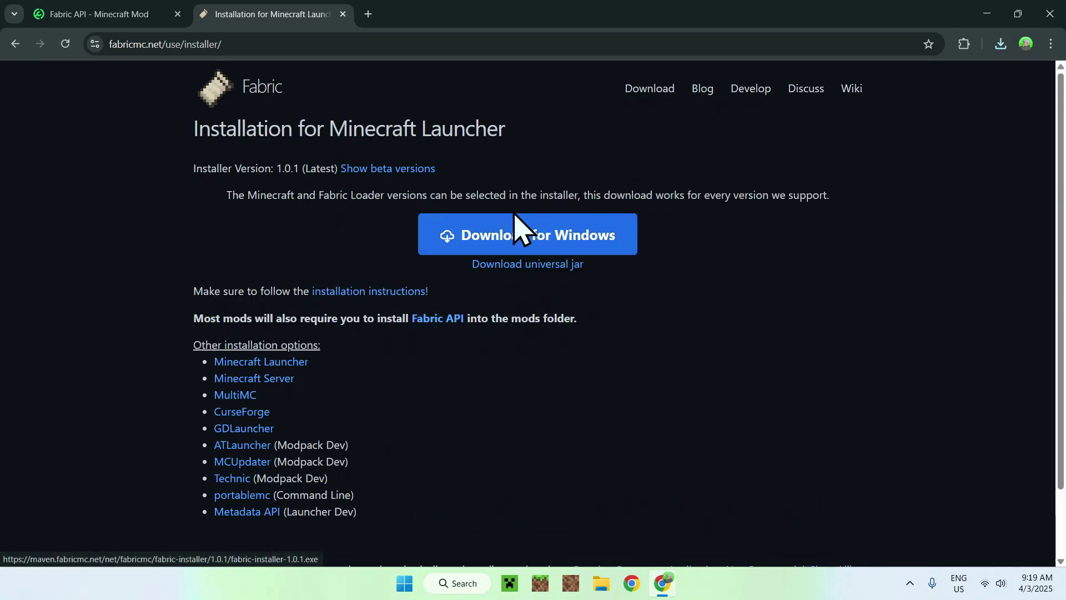
{"action": "left_click", "coordinate": [533, 244]}
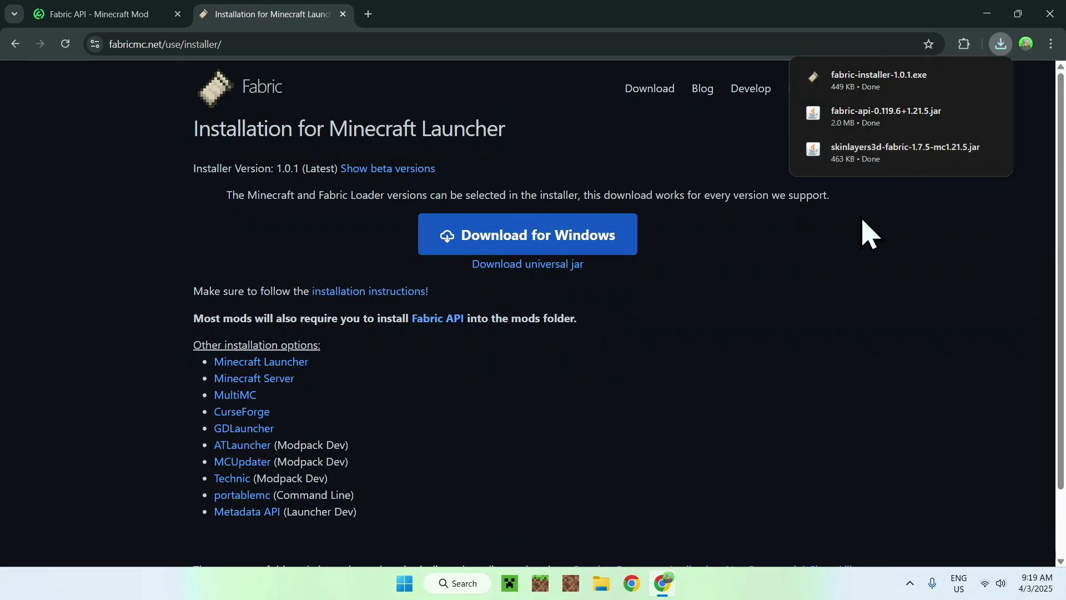
{"action": "left_click", "coordinate": [1049, 13]}
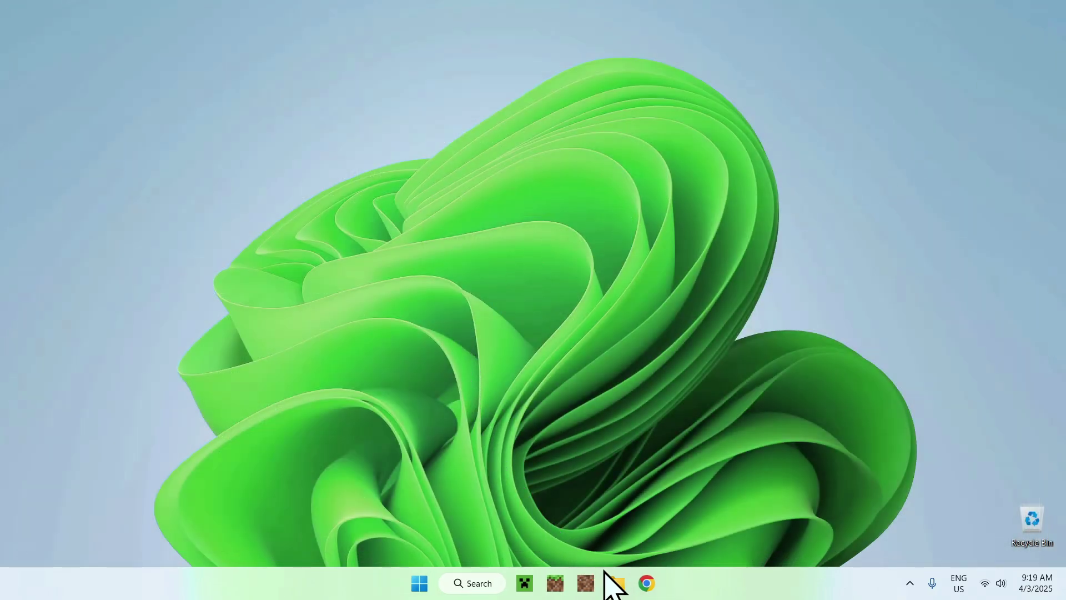
- Run fabric-installer-1.0.1.exe from the Downloads folder in File Explorer and install the Fabric client for Minecraft 1.21.5 with loader 0.16.12
{"action": "left_click", "coordinate": [616, 583]}
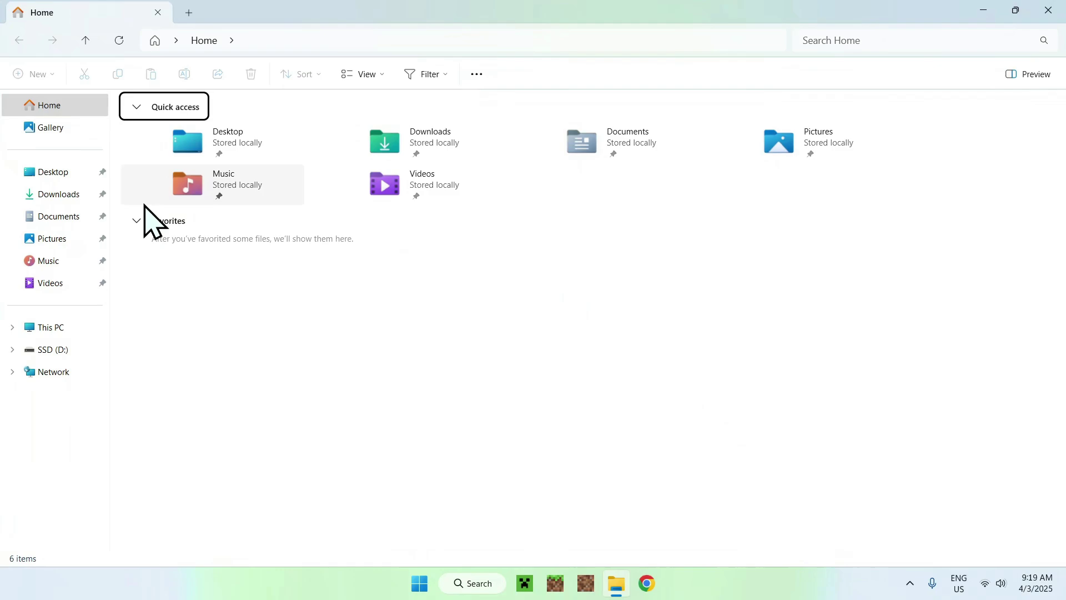
{"action": "left_click", "coordinate": [58, 194]}
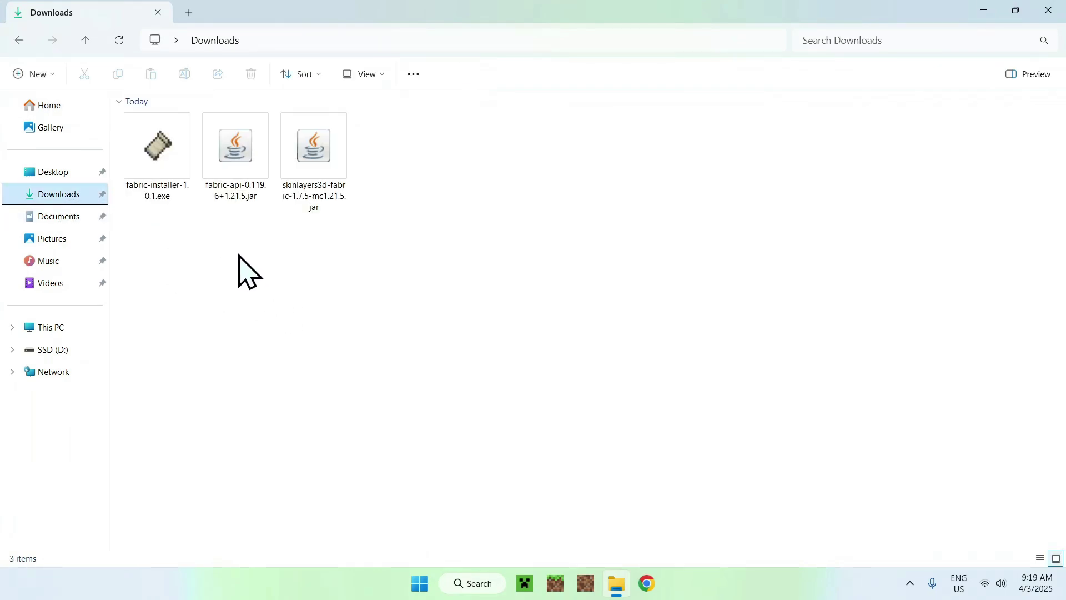
{"action": "double_click", "coordinate": [157, 167]}
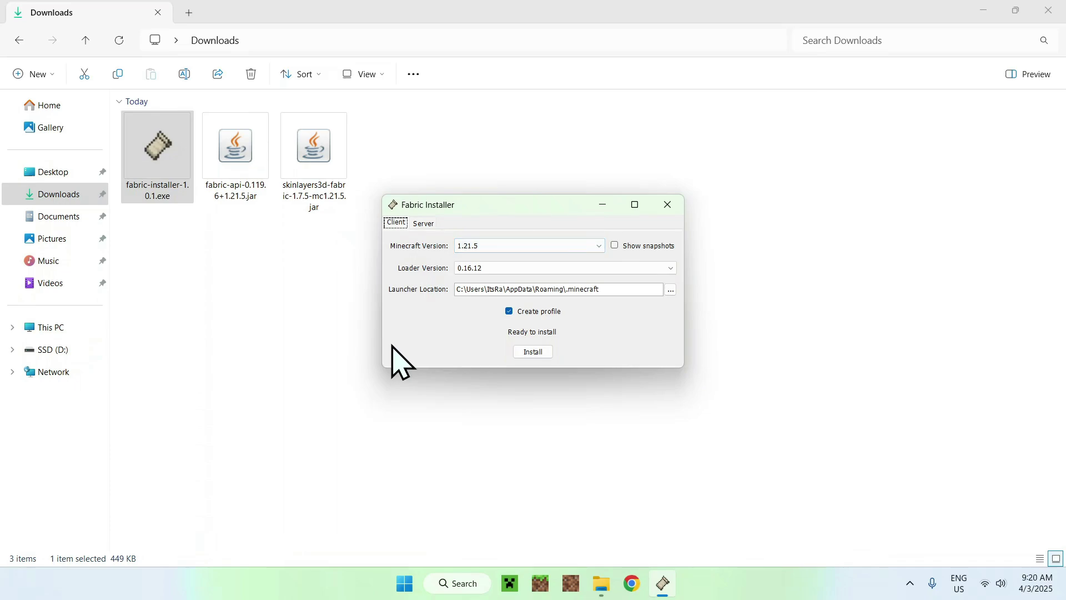
{"action": "left_click", "coordinate": [531, 351]}
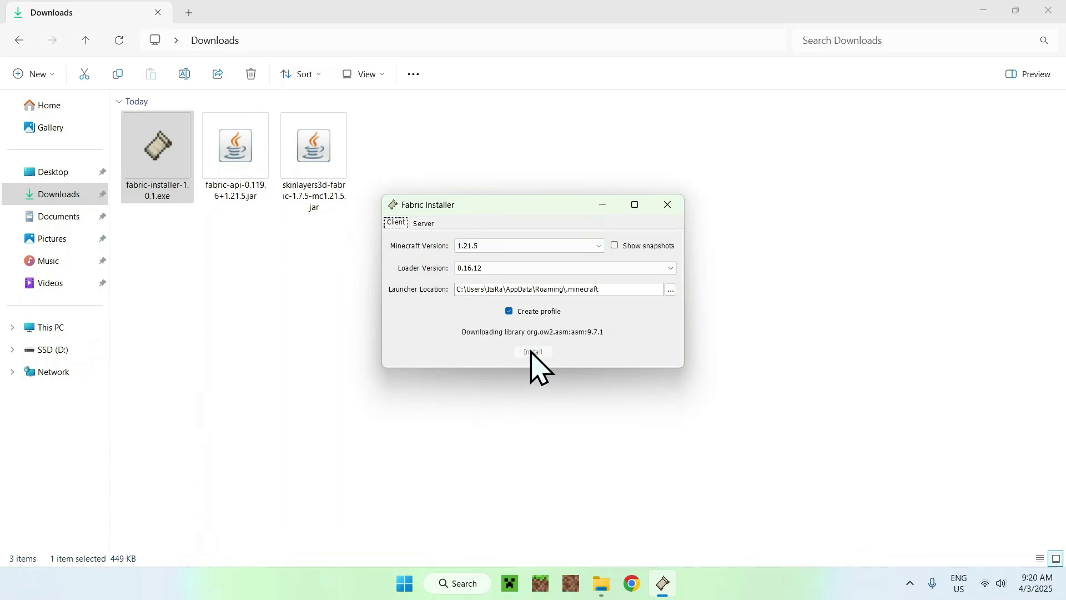
{"action": "left_click", "coordinate": [533, 314]}
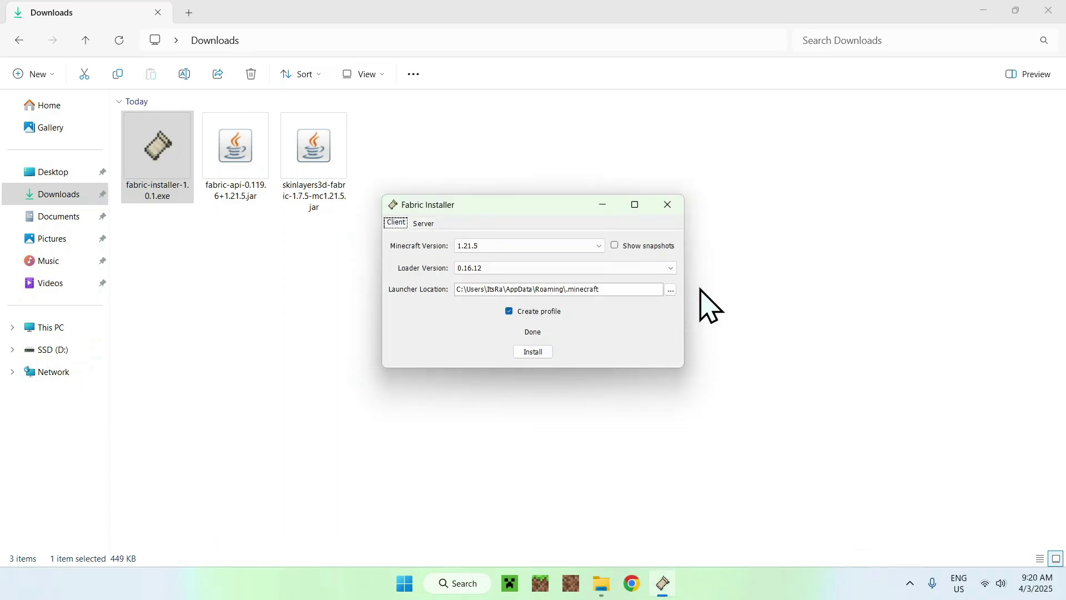
- Close the Fabric installer, switch to Minecraft Launcher and open the mods folder inside the fabric-loader-1.21.5 installation's game folder
{"action": "left_click", "coordinate": [670, 206]}
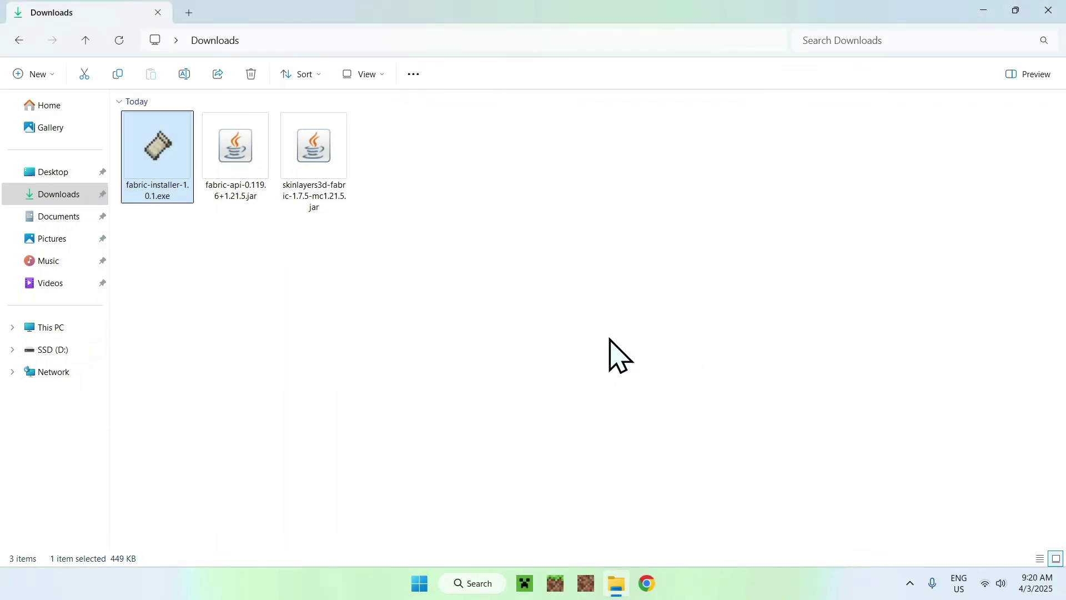
{"action": "left_click", "coordinate": [523, 582]}
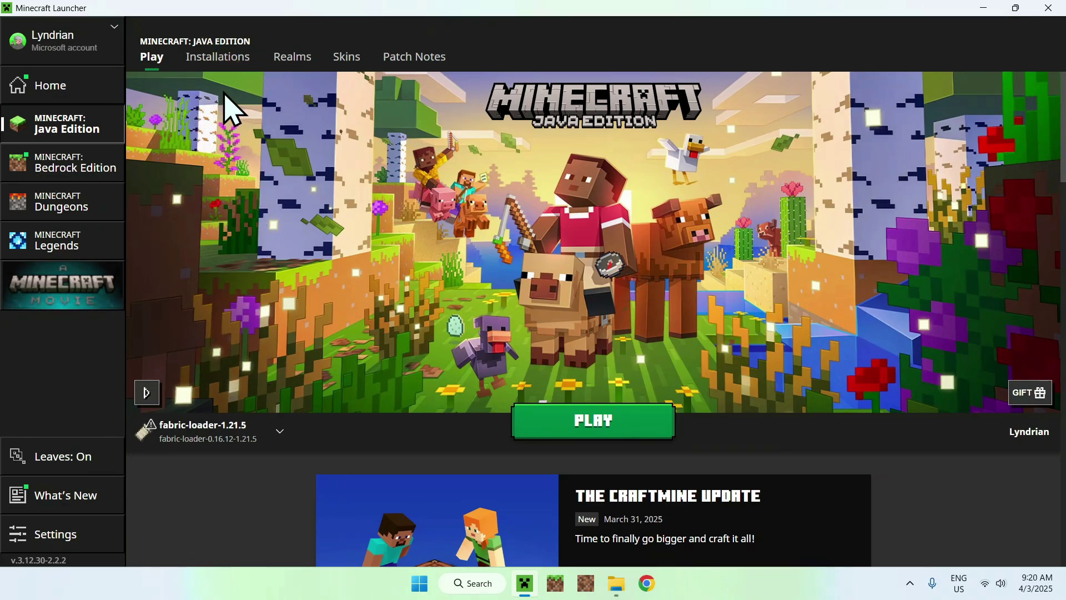
{"action": "left_click", "coordinate": [213, 60]}
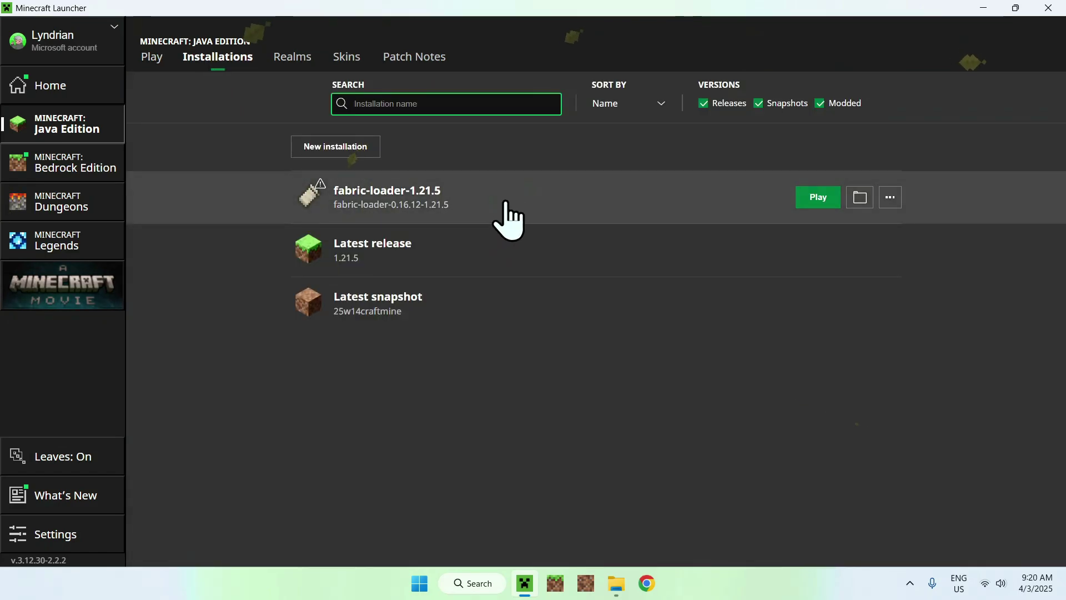
{"action": "left_click", "coordinate": [855, 207]}
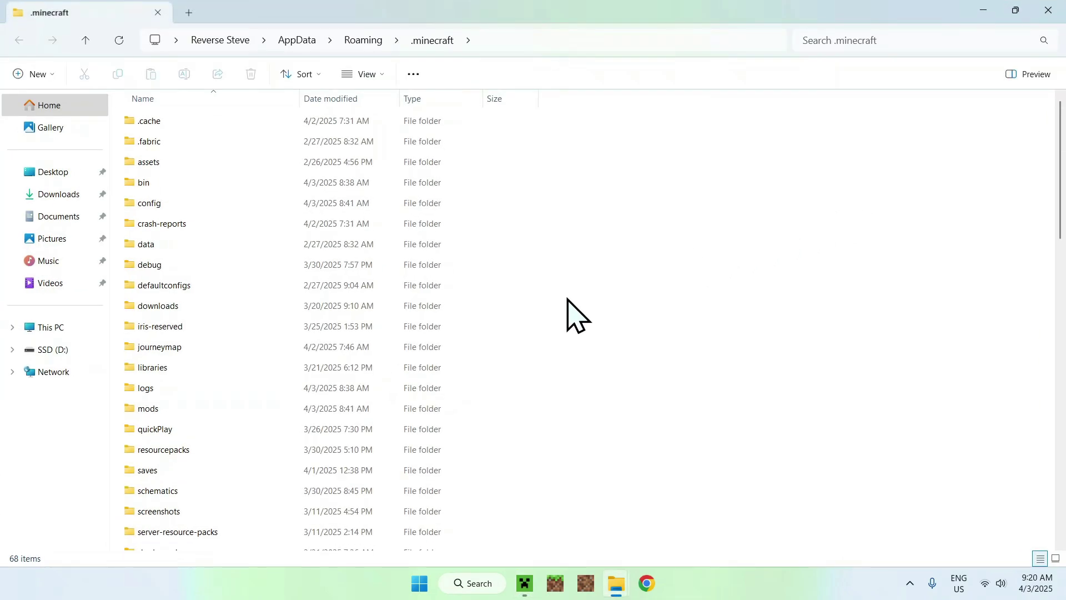
{"action": "left_click", "coordinate": [360, 408]}
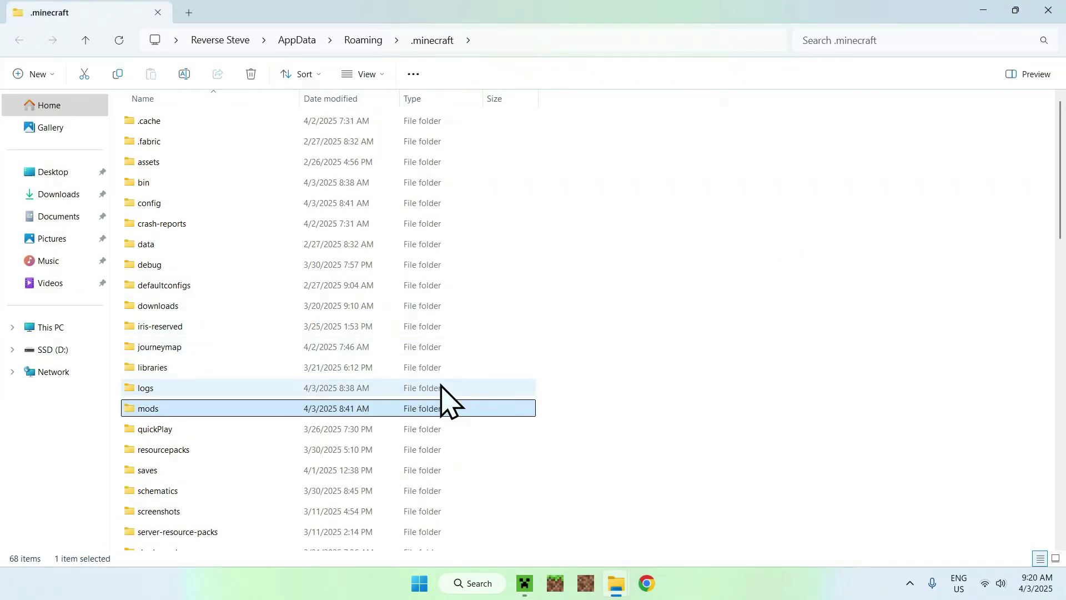
{"action": "double_click", "coordinate": [282, 408]}
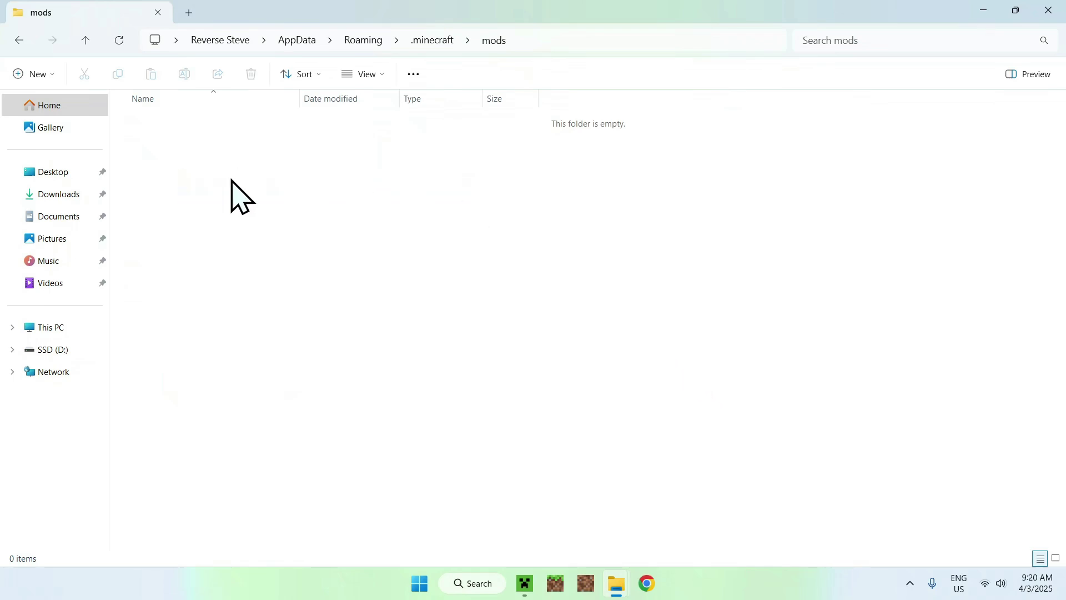
- Copy fabric-api-0.119.6+1.21.5.jar and skinlayers3d-fabric-1.7.5-mc1.21.5.jar from Downloads into the .minecraft mods folder
{"action": "left_click", "coordinate": [59, 194]}
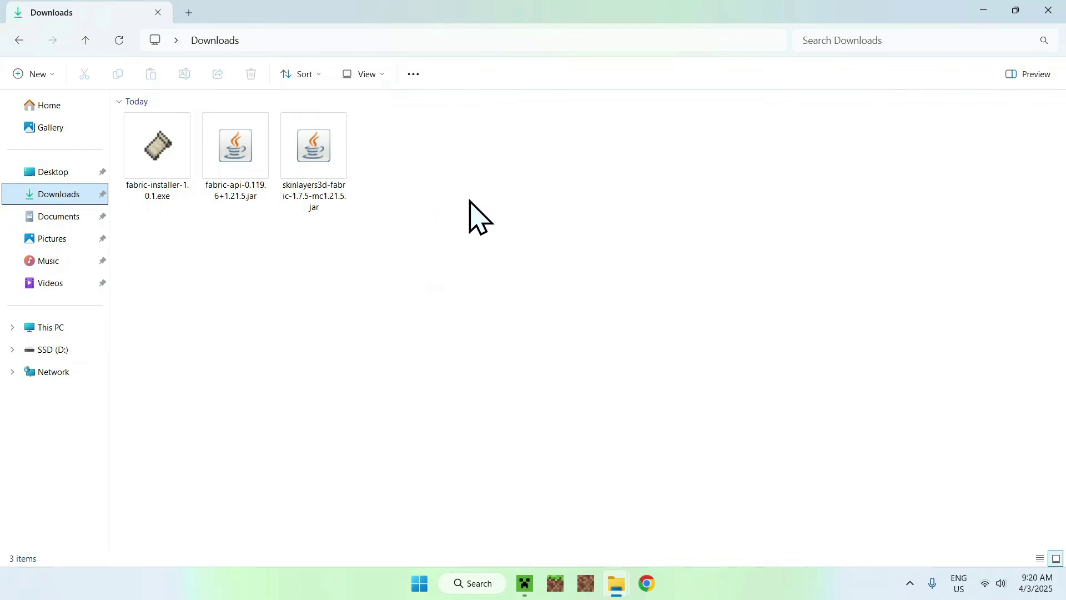
{"action": "left_click_drag", "start_coordinate": [458, 192], "coordinate": [239, 143]}
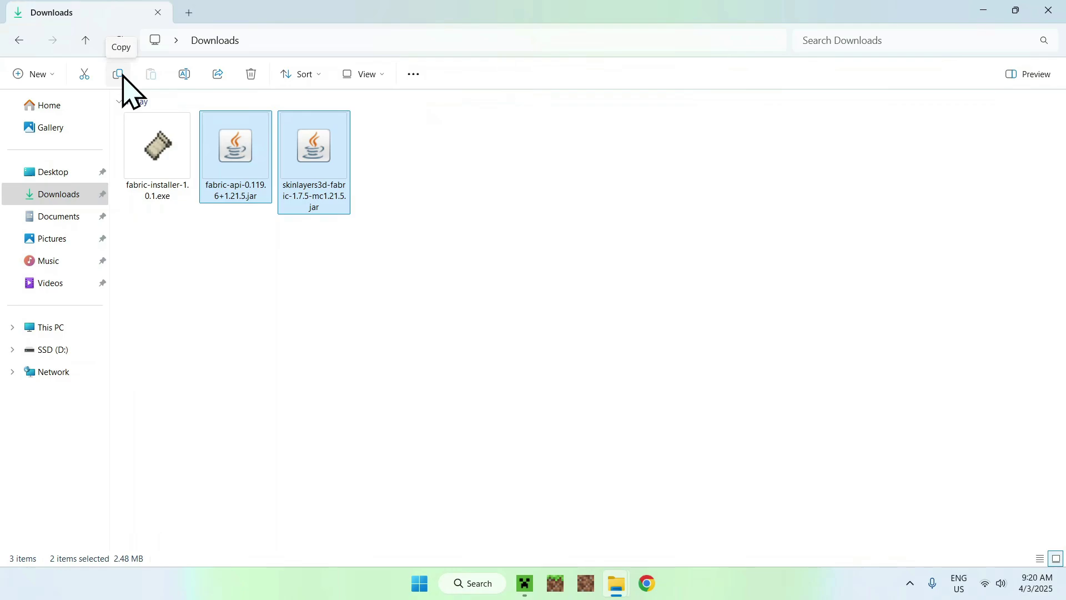
{"action": "left_click", "coordinate": [122, 76]}
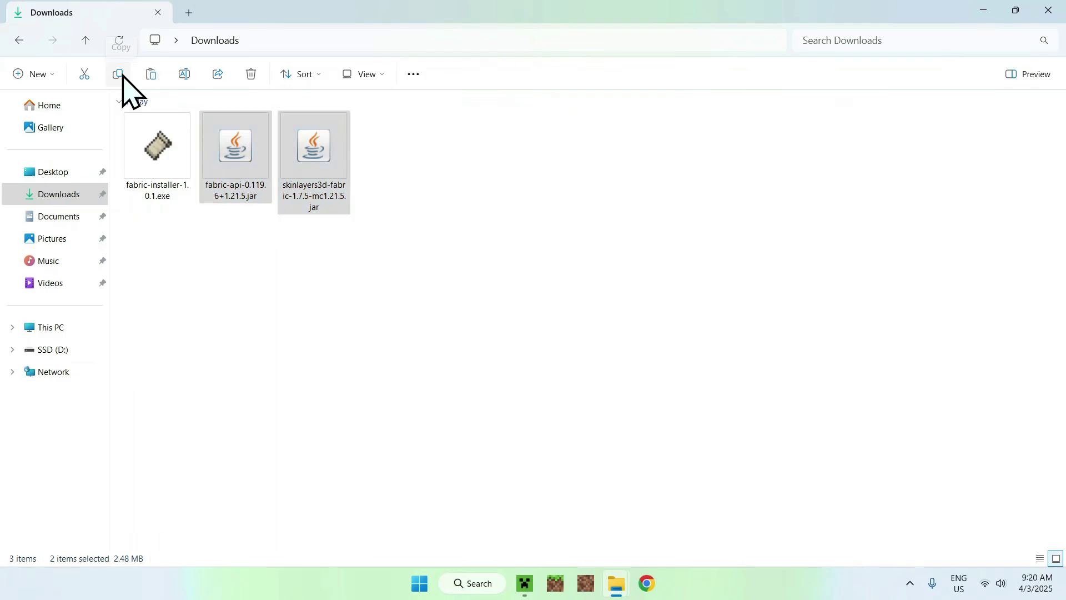
{"action": "left_click", "coordinate": [24, 41]}
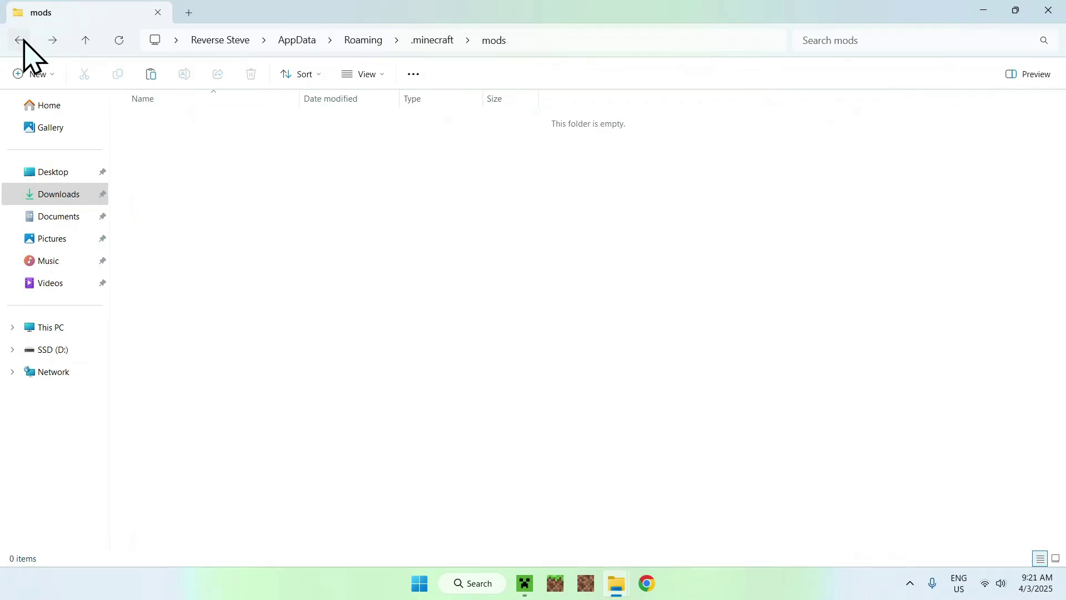
{"action": "left_click", "coordinate": [155, 76]}
{"action": "left_click", "coordinate": [273, 186]}
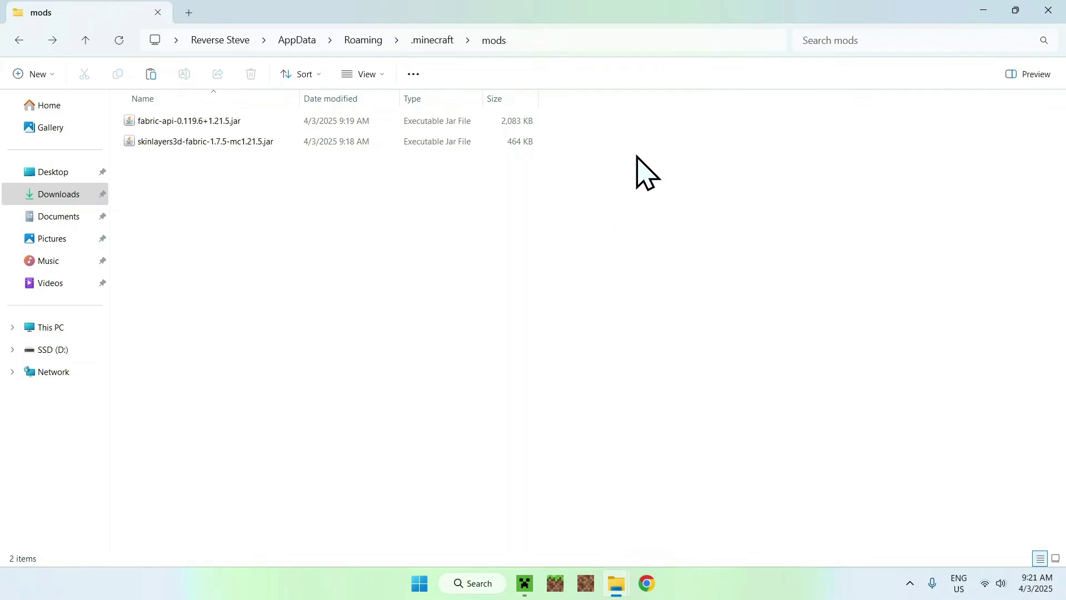
- Launch Minecraft from Minecraft Launcher with the fabric-loader-1.21.5 profile, maximize the game window and enter a singleplayer world
{"action": "left_click", "coordinate": [525, 582]}
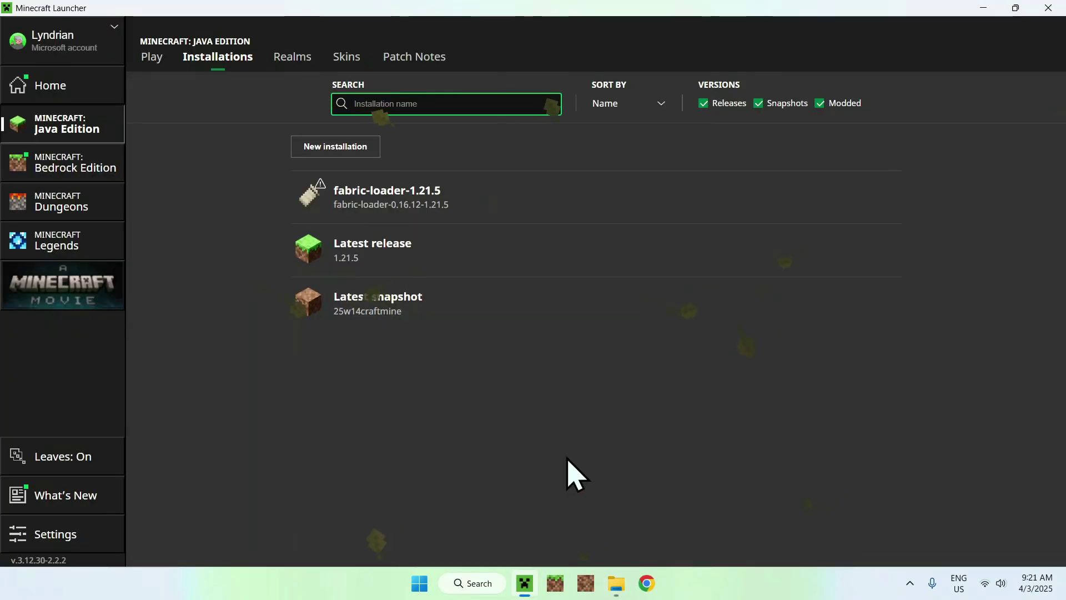
{"action": "left_click", "coordinate": [148, 57]}
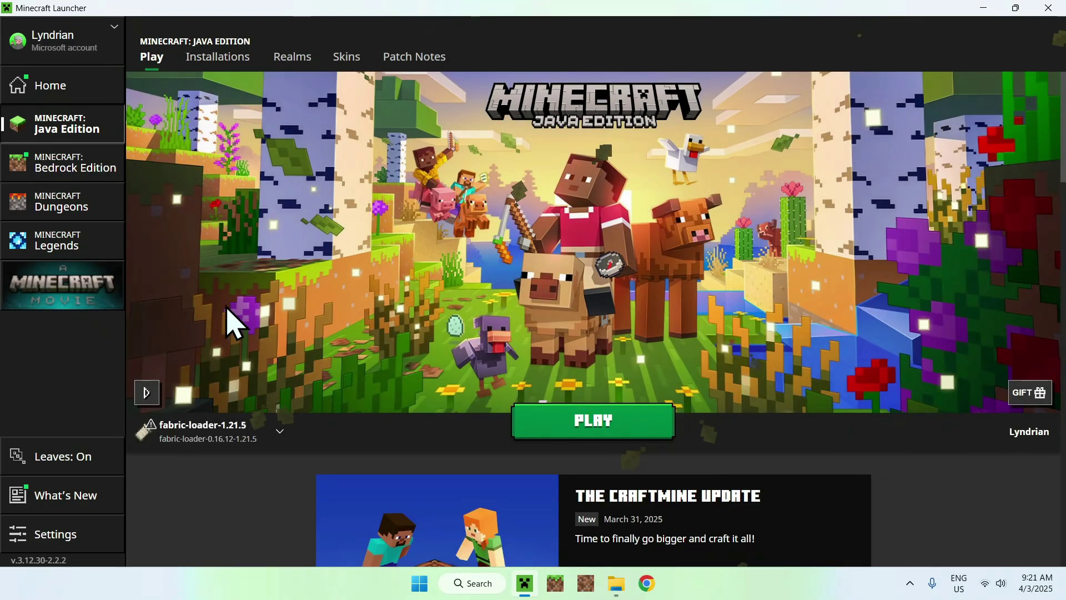
{"action": "left_click", "coordinate": [597, 421]}
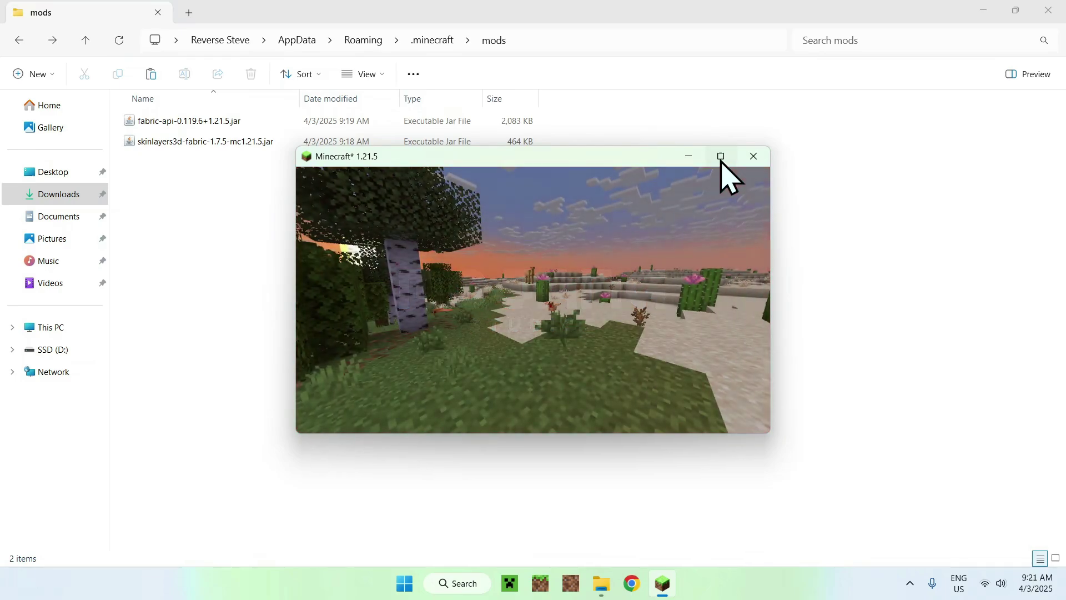
{"action": "left_click", "coordinate": [721, 156]}
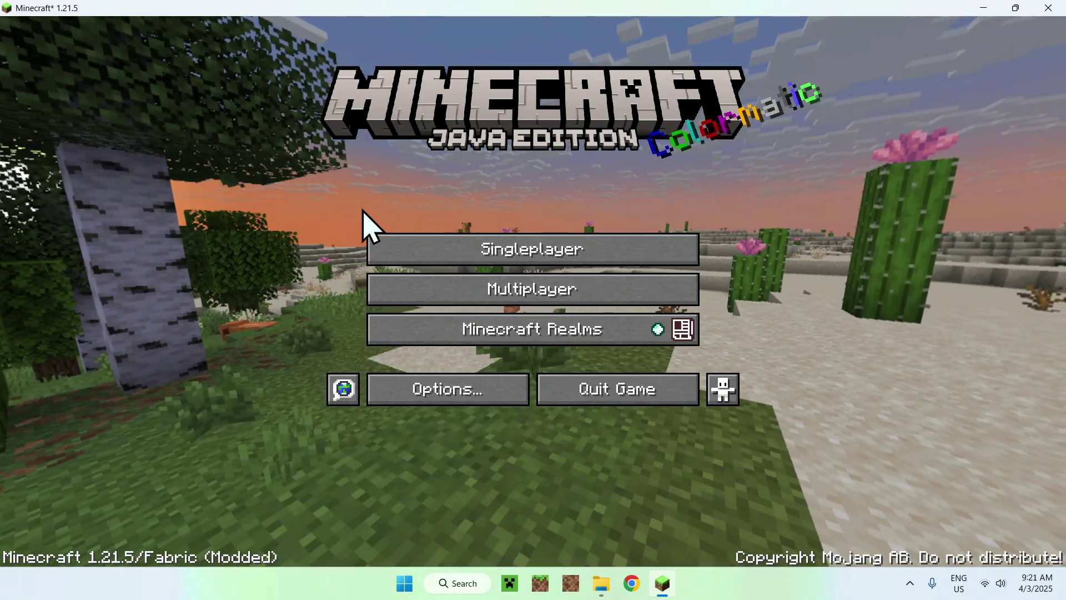
{"action": "left_click", "coordinate": [405, 250]}
{"action": "left_click", "coordinate": [339, 127]}
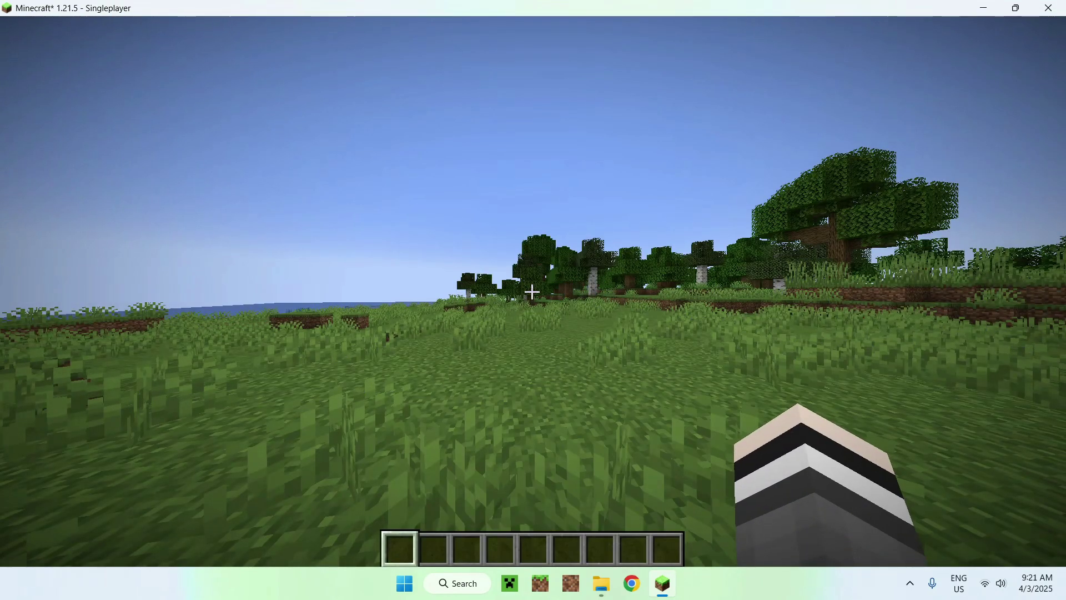
- Walk around the world and examine the character's 3D skin layers in the first-person and third-person views
{"action": "mouse_move", "coordinate": [532, 292]}
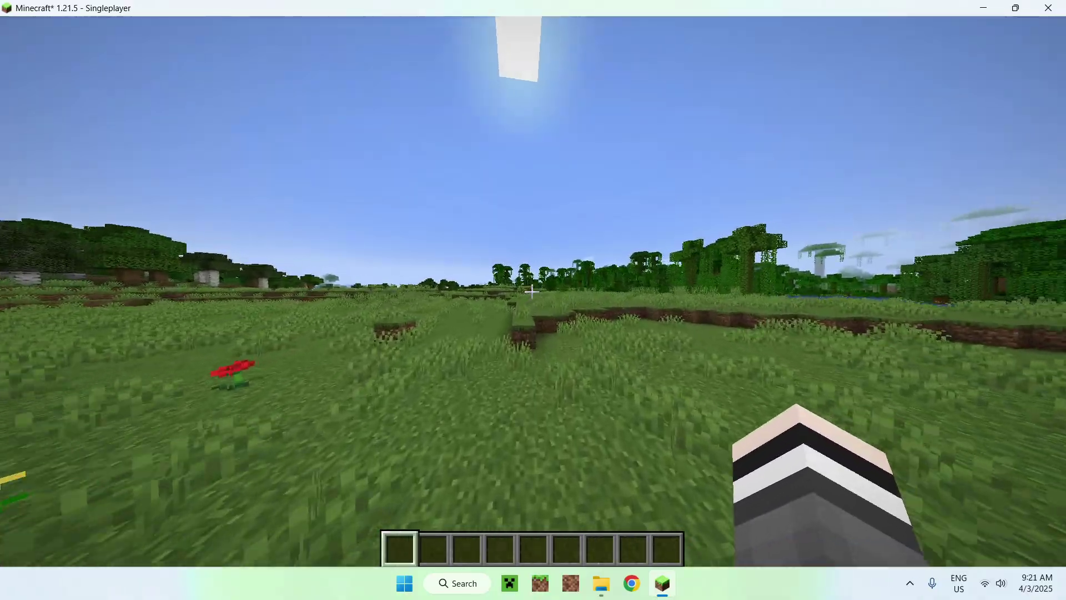
{"action": "key", "text": "w"}
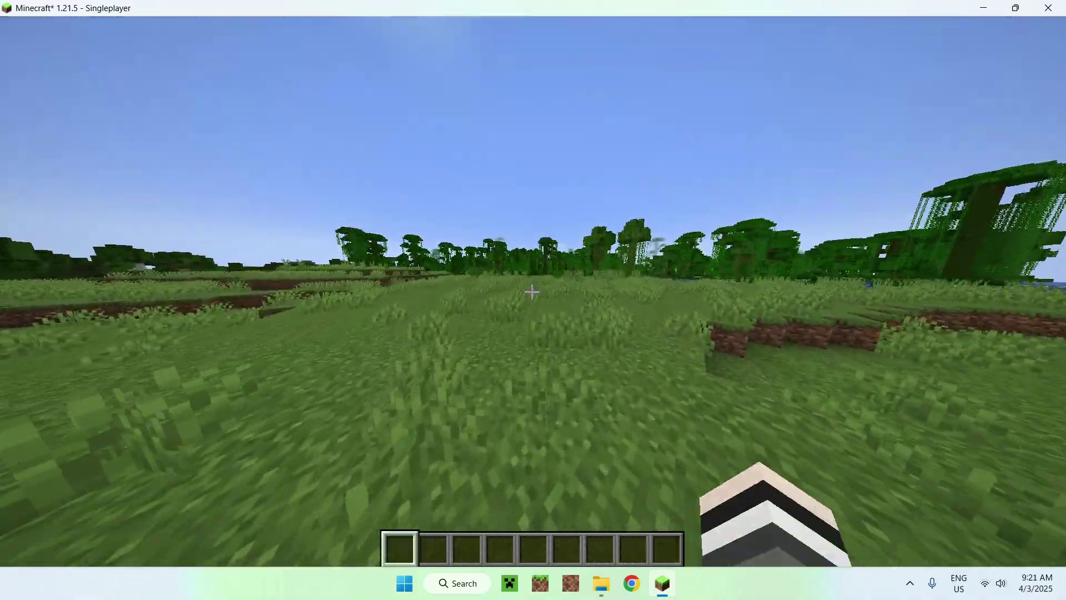
{"action": "key", "text": "w"}
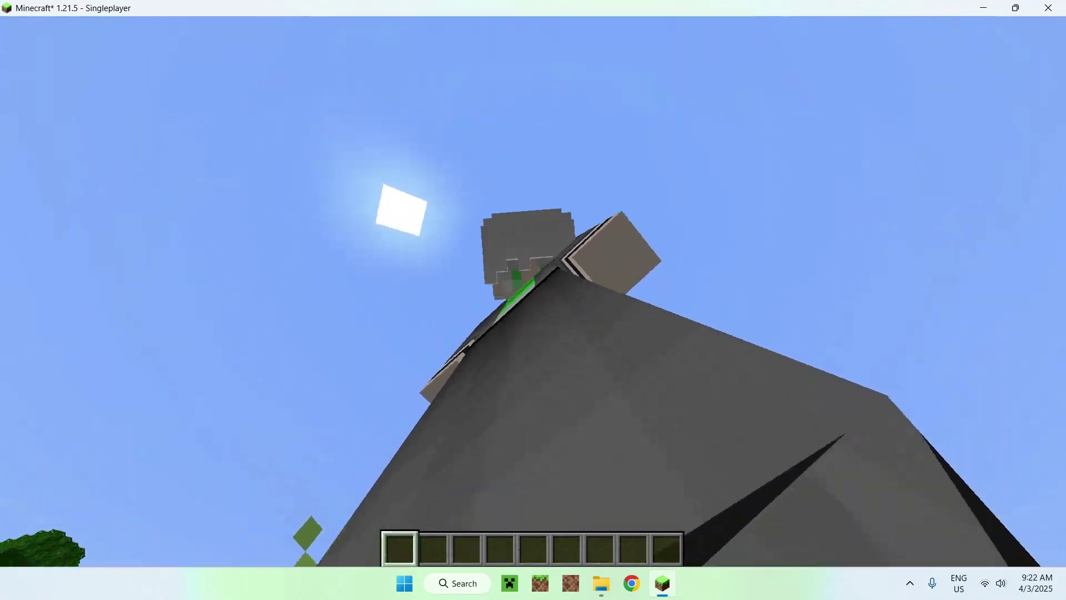
{"action": "key", "text": "w"}
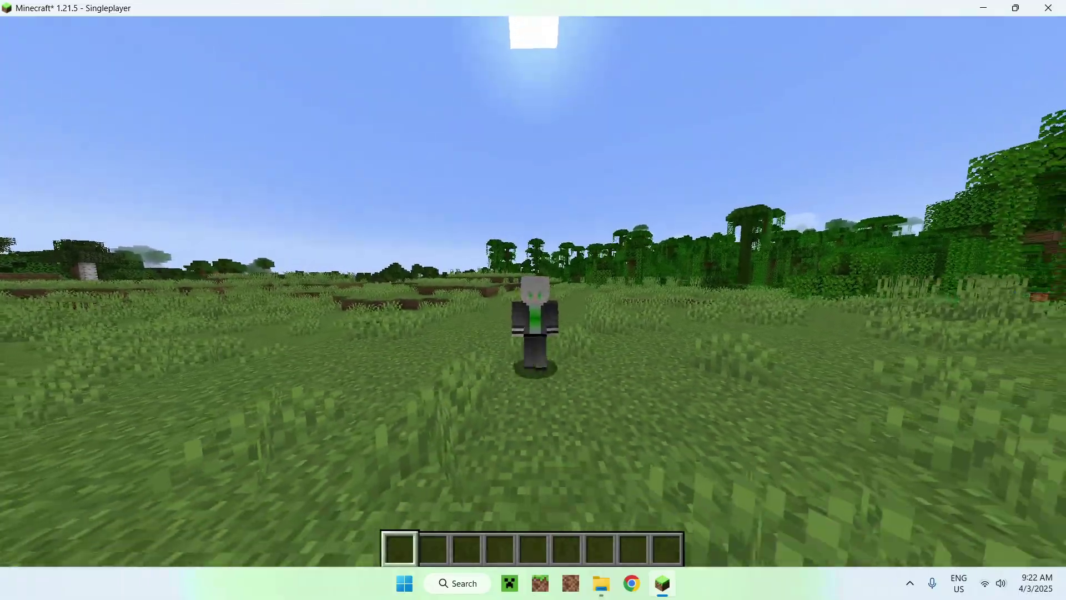
{"action": "key", "text": "w"}
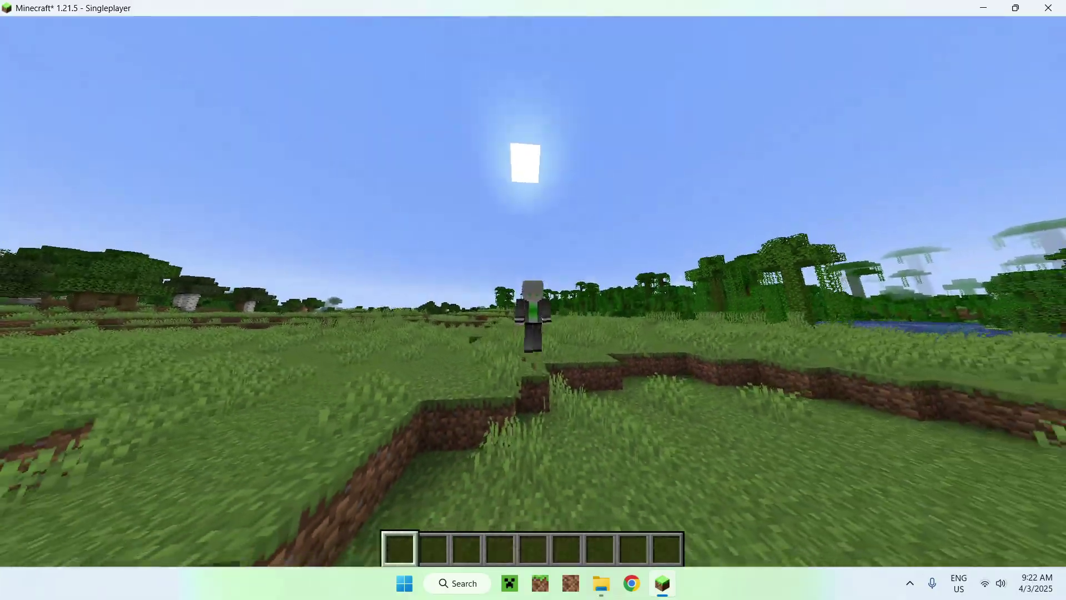
{"action": "key", "text": "w"}
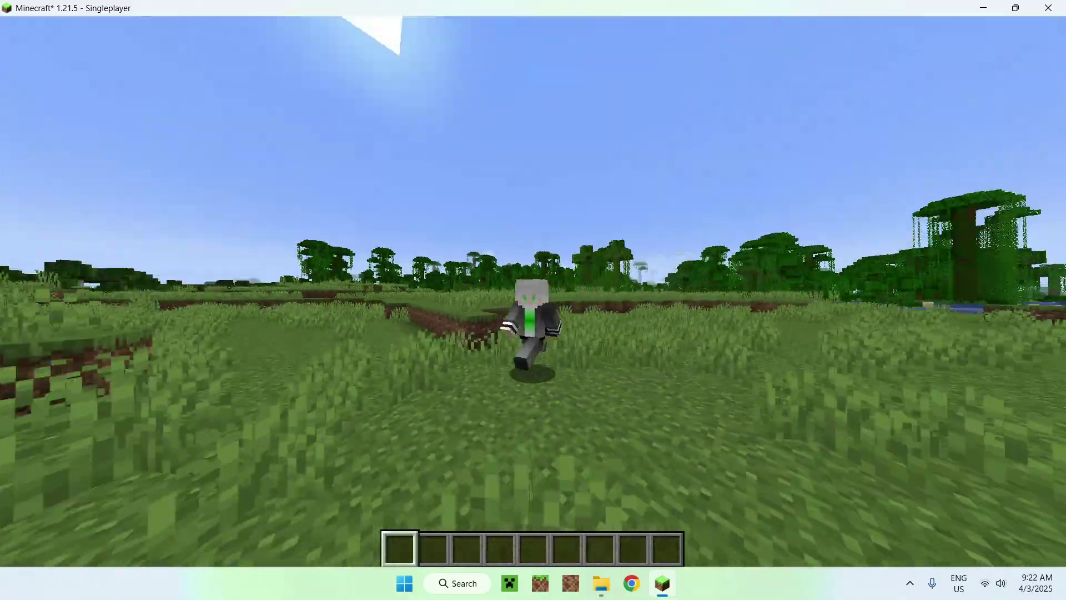
{"action": "key", "text": "F5"}
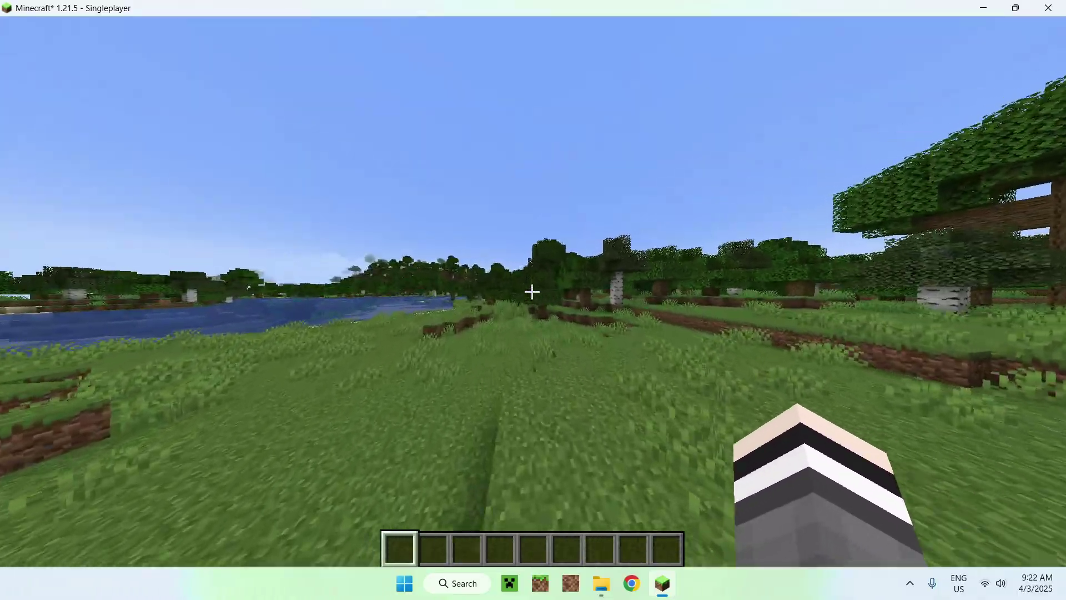
{"action": "key", "text": "F5"}
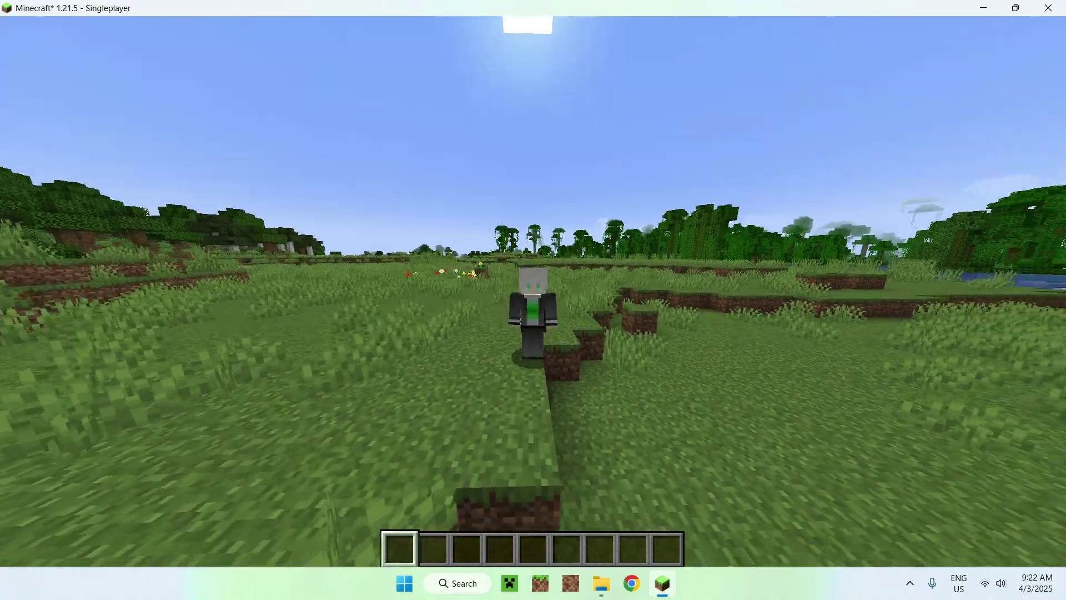